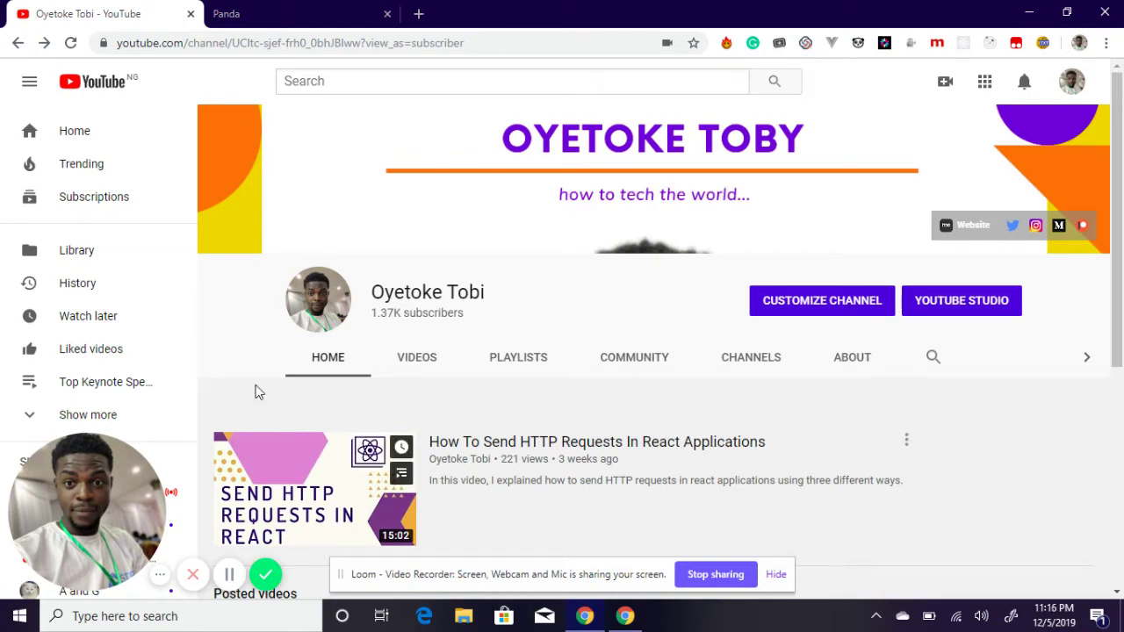
Launch the Mail app by searching 'mail' from the Start menu
click(7, 618)
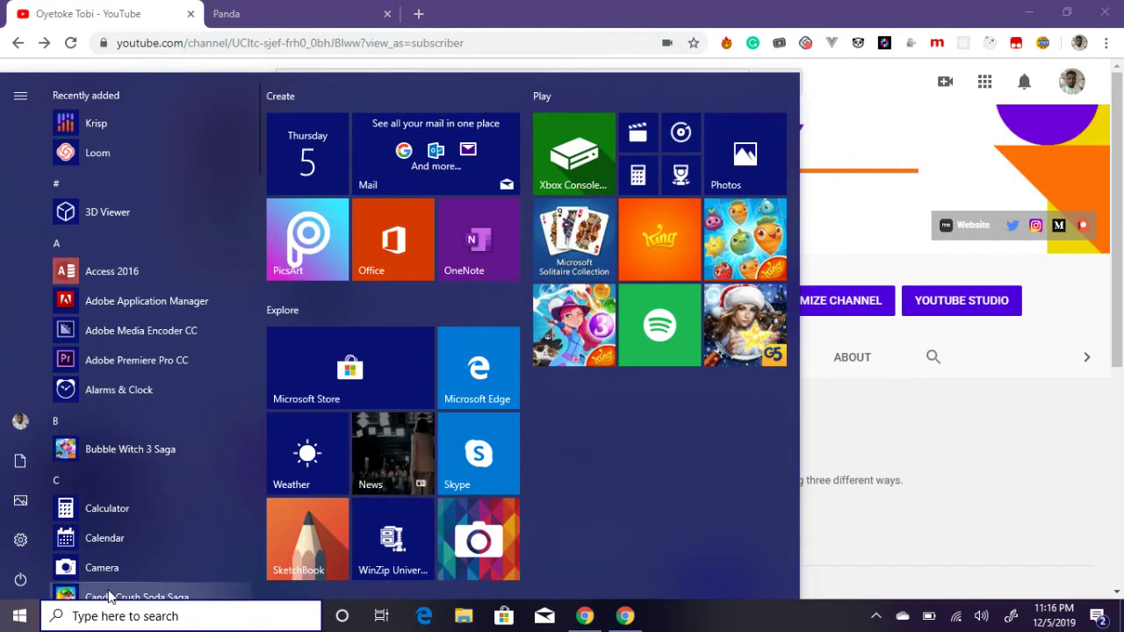
text(ma)
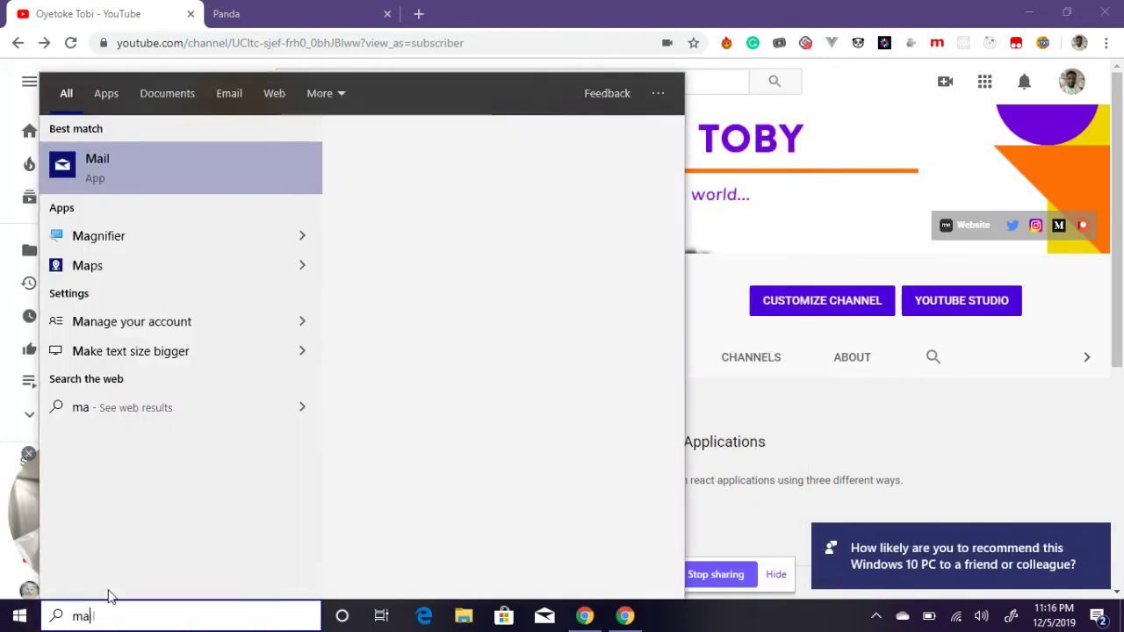
text(il)
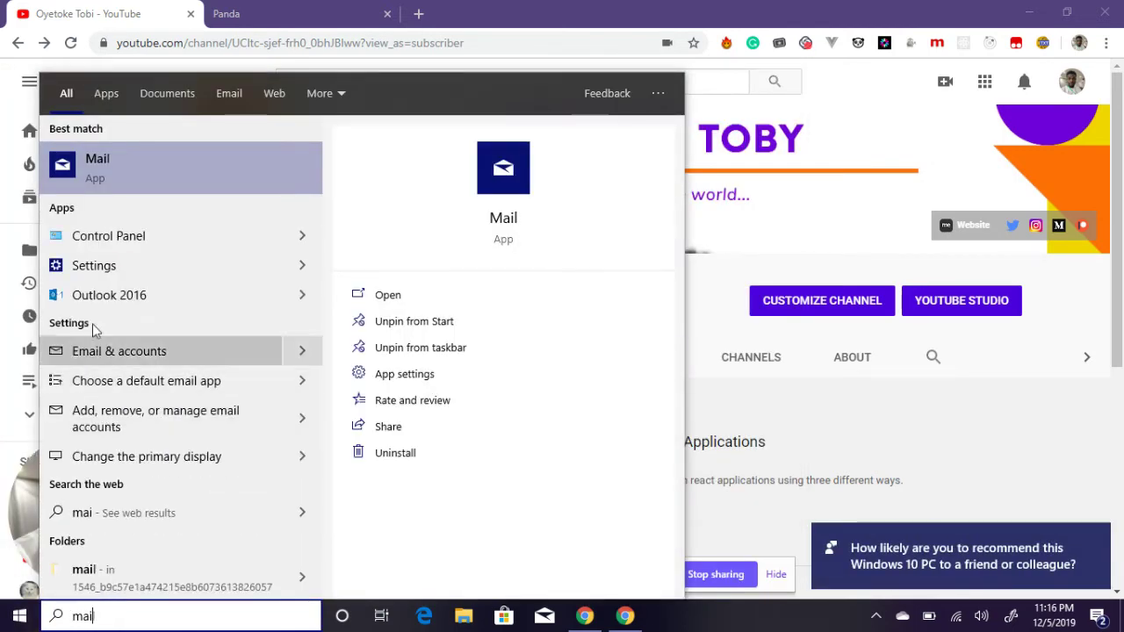
click(100, 169)
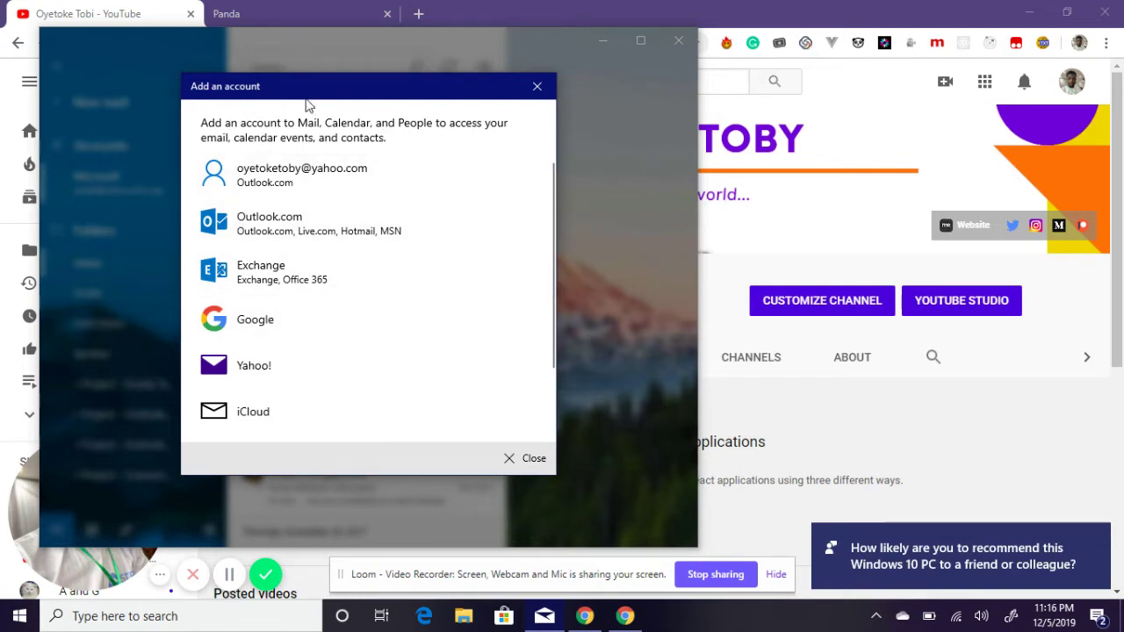
Choose Google as the provider in the Add an account dialog
click(777, 576)
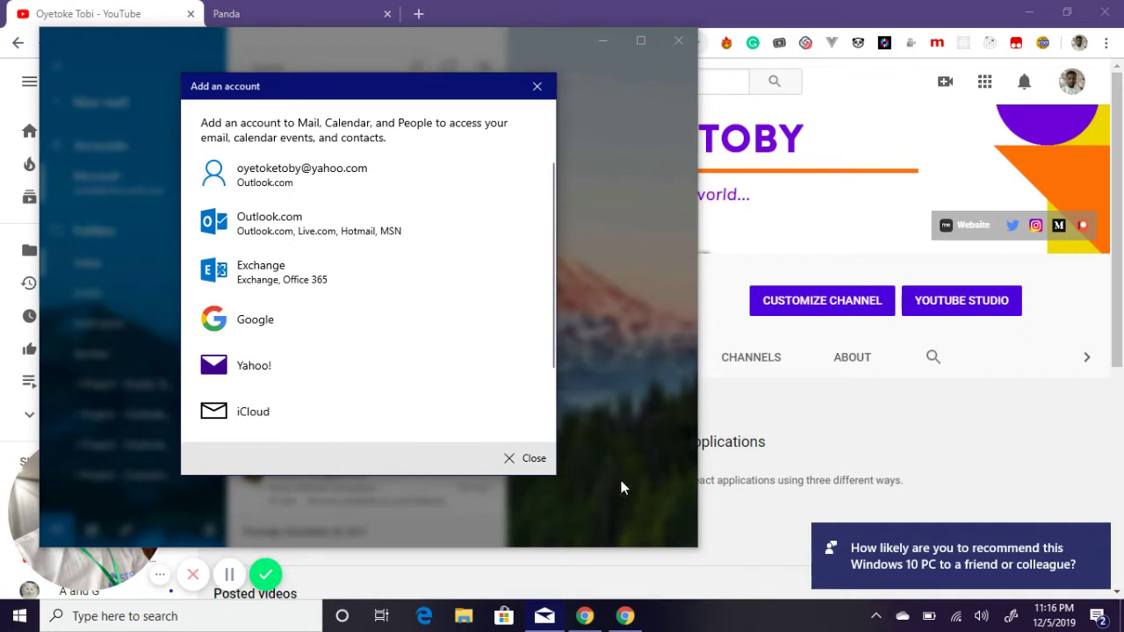
click(424, 320)
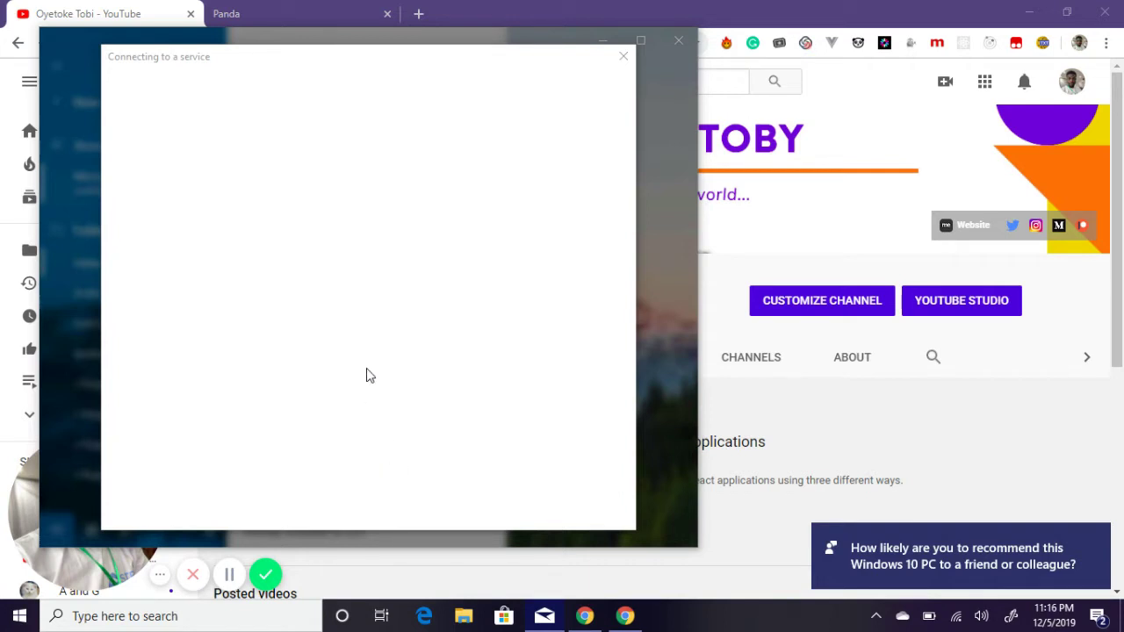
Enter the Gmail address on the Google sign-in page and continue to the password step
click(370, 342)
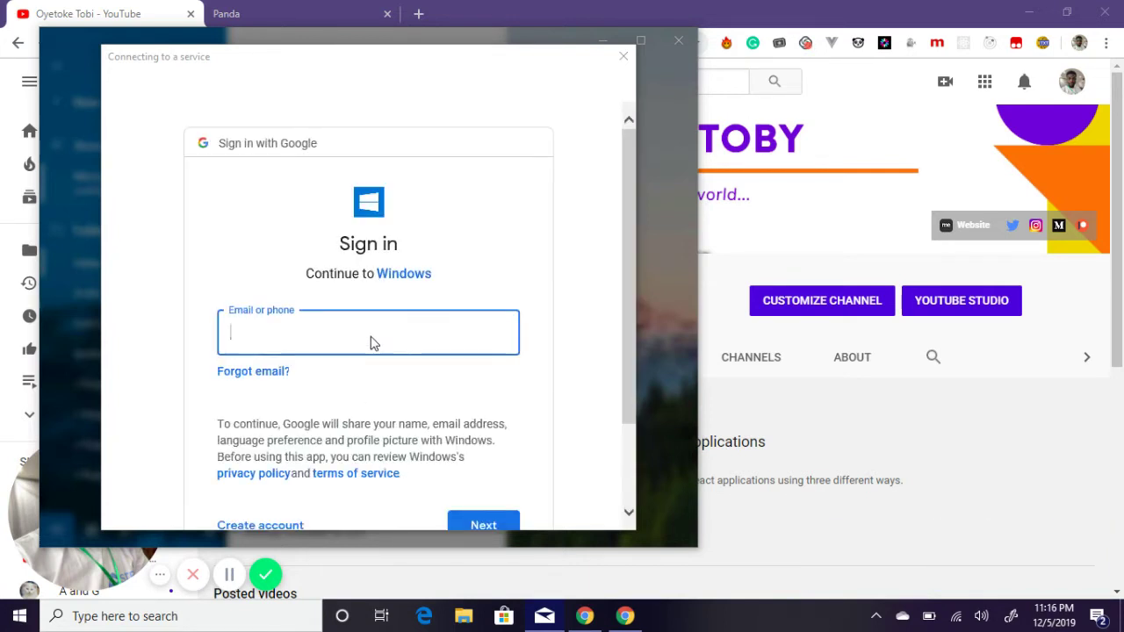
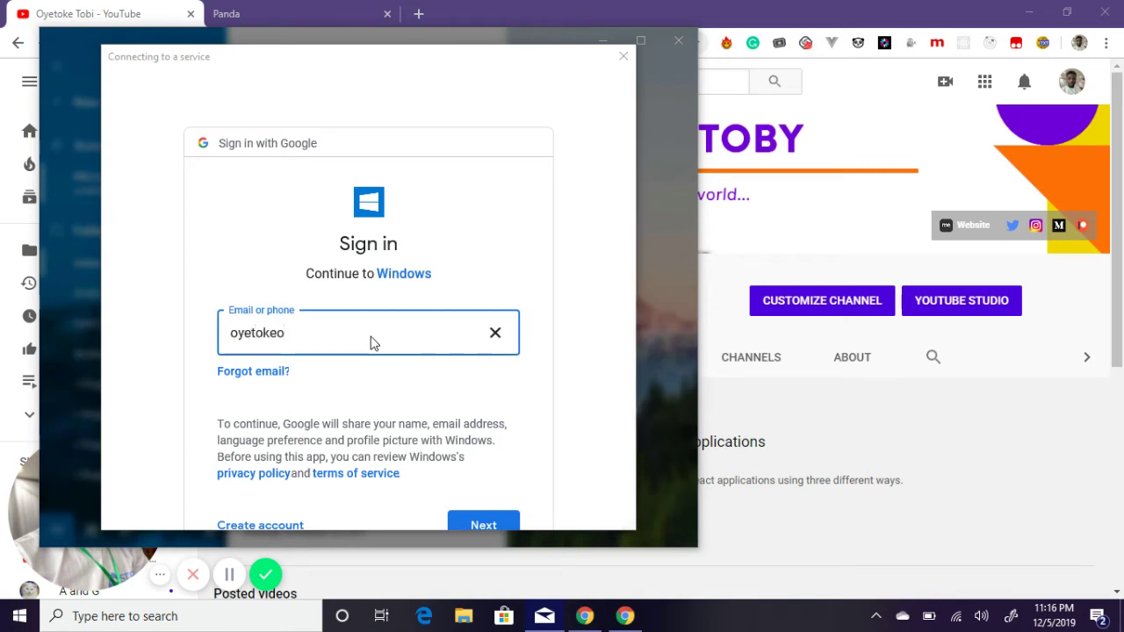
key(Return)
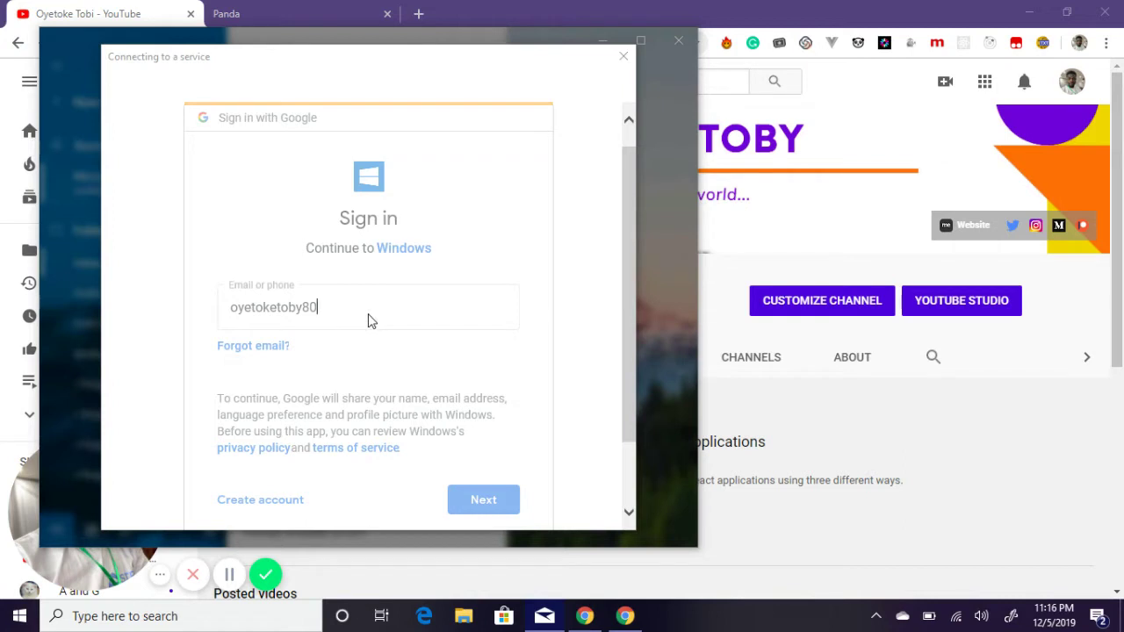
scroll(361, 320, down, 2)
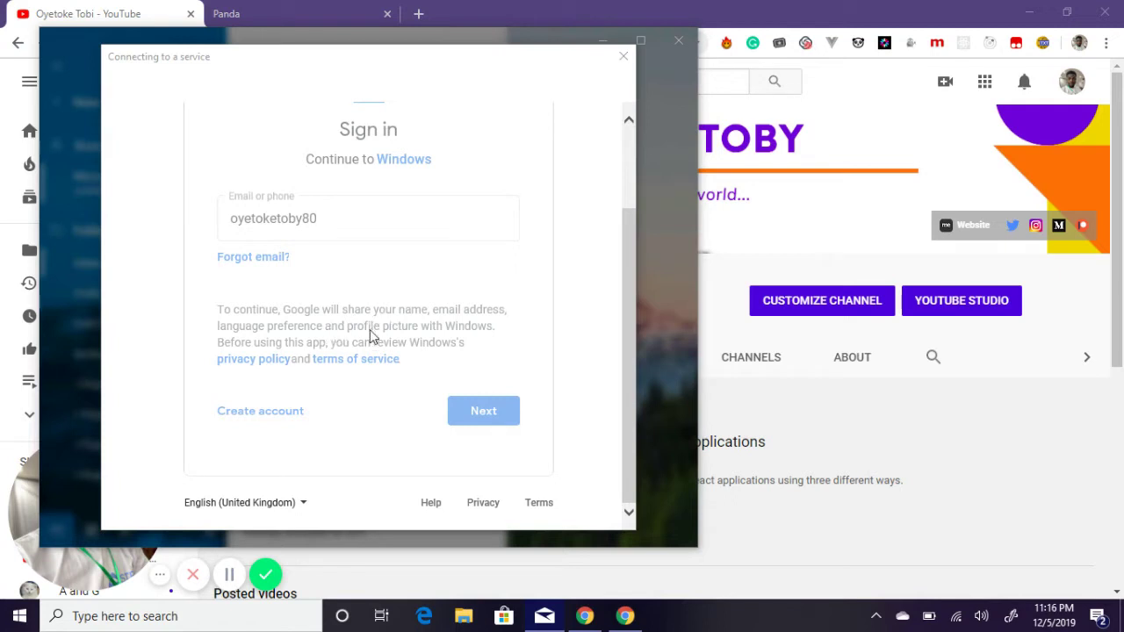
click(483, 410)
Paste the account password into the Google password field, re-pasting it cleanly, and submit it
right_click(439, 391)
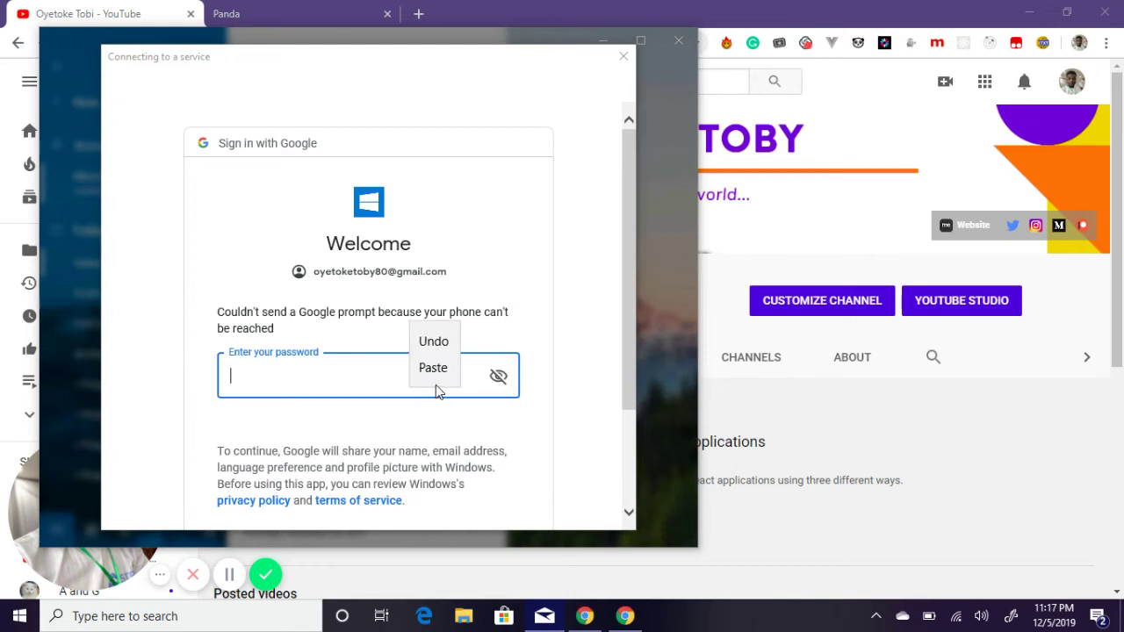
click(433, 368)
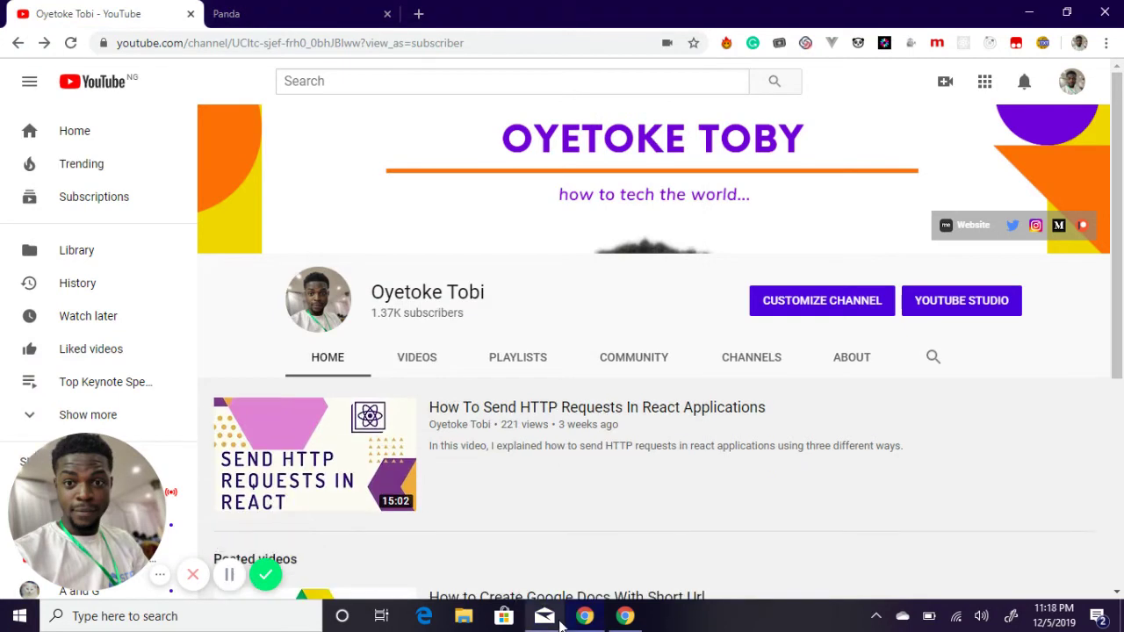
click(559, 624)
right_click(366, 387)
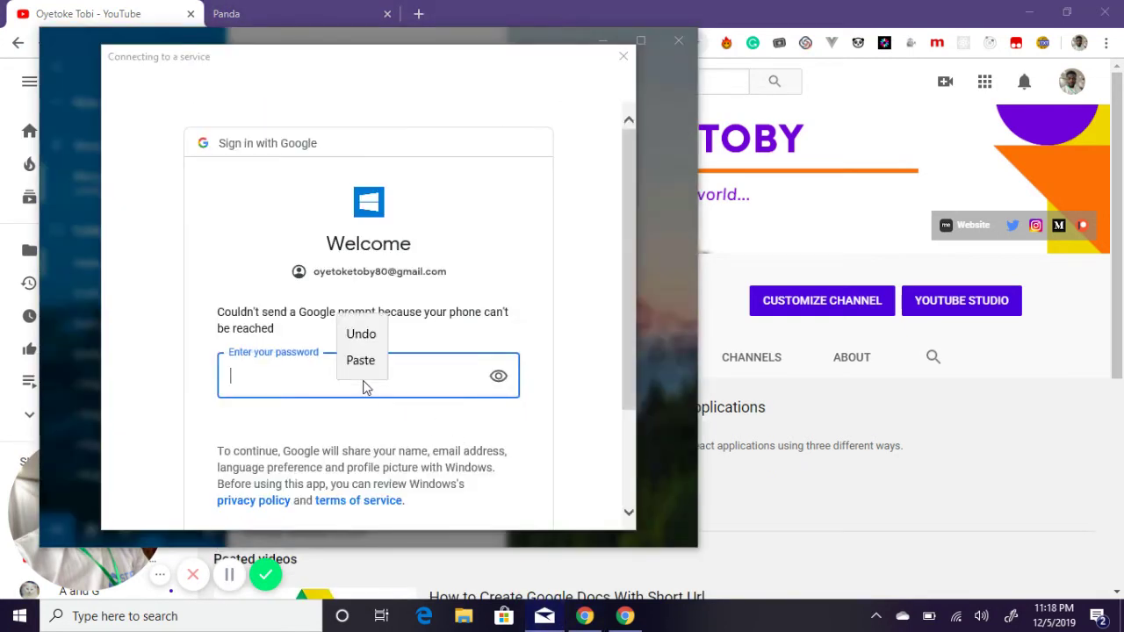
click(367, 362)
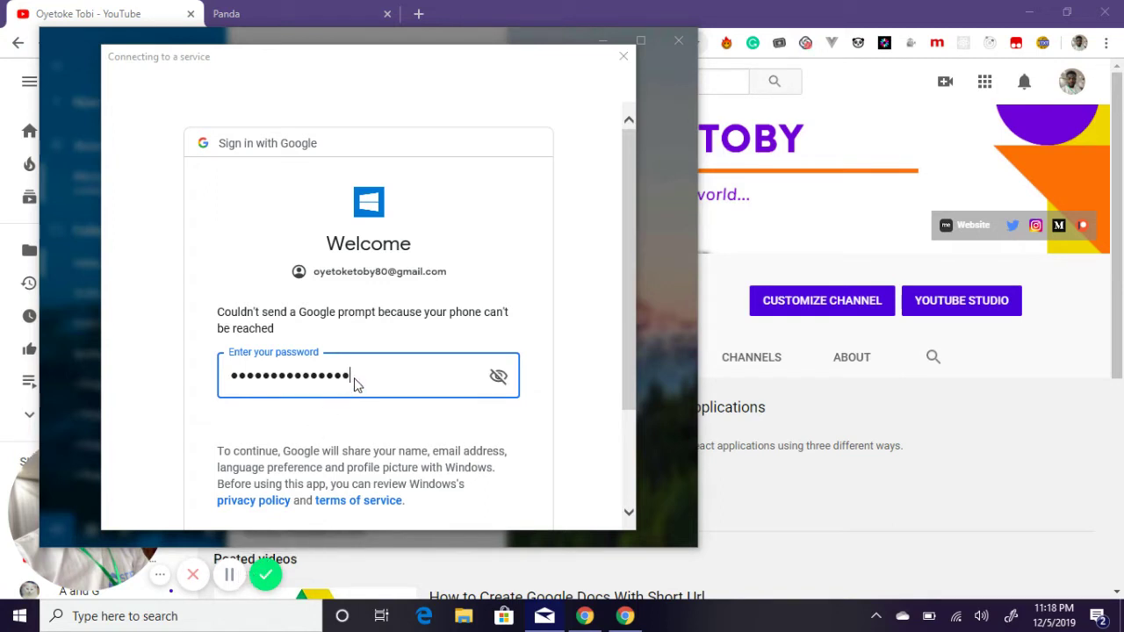
drag(356, 383, 230, 373)
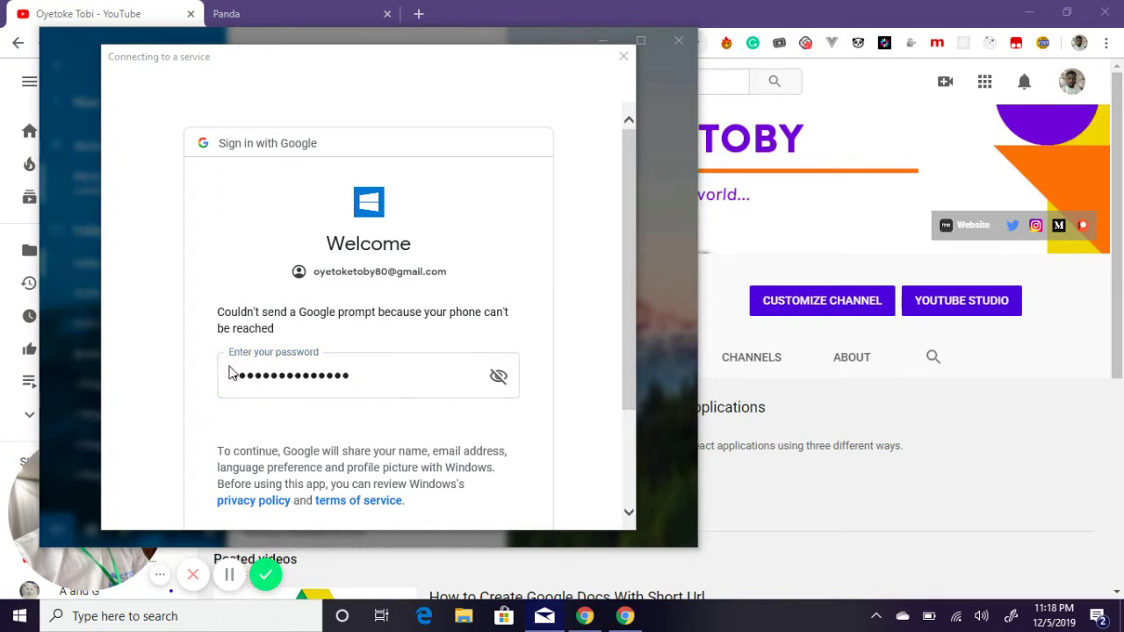
double_click(390, 385)
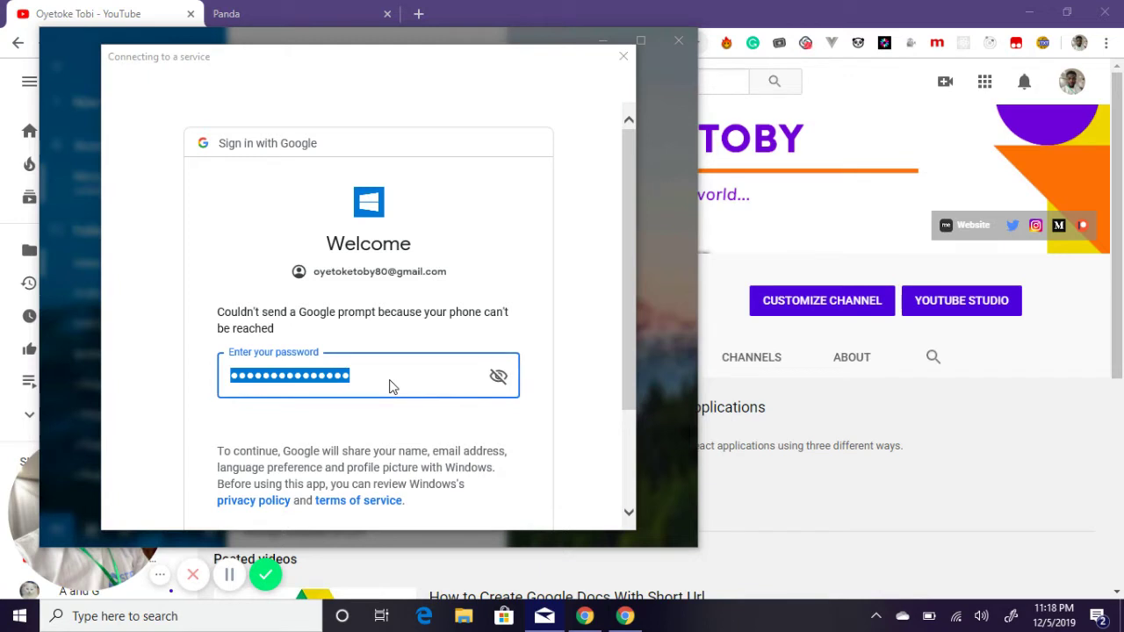
key(BackSpace)
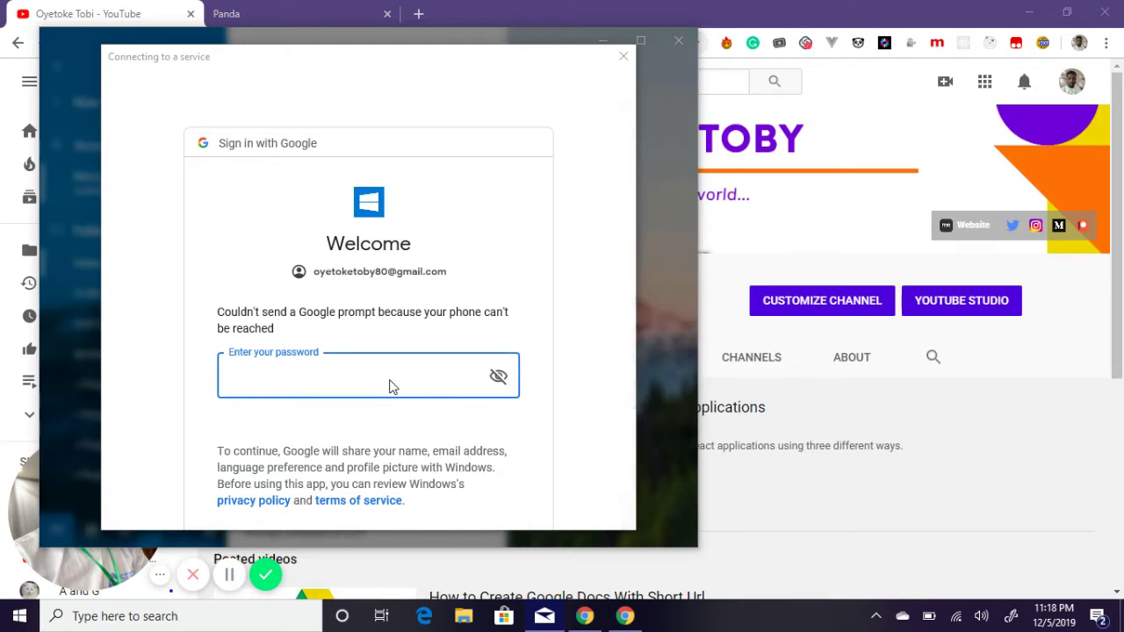
right_click(390, 384)
click(392, 362)
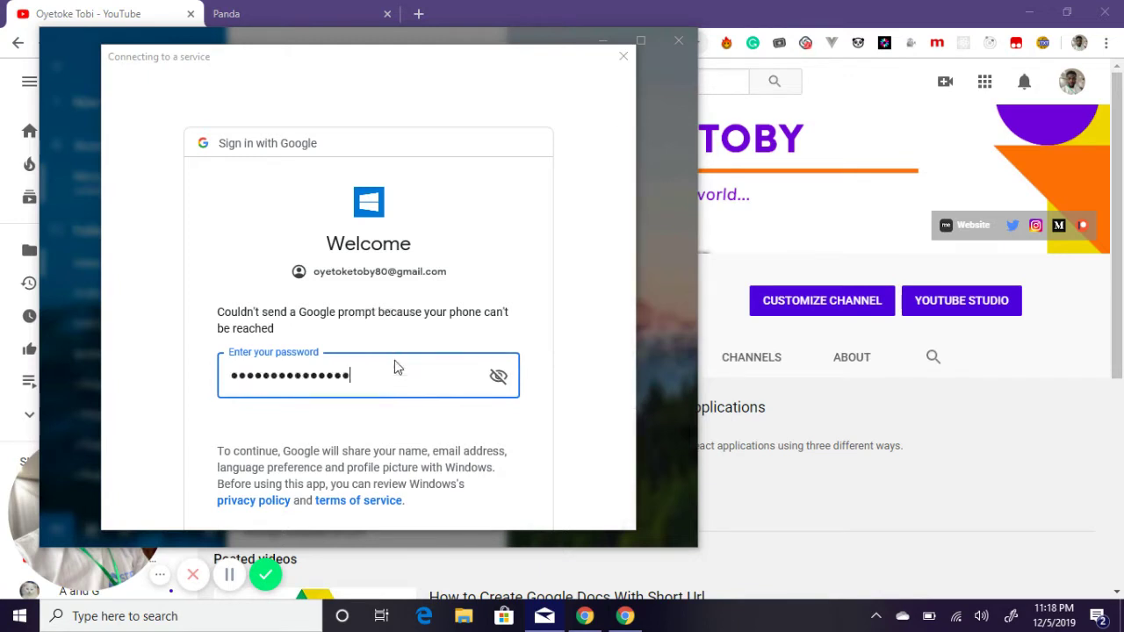
scroll(518, 386, down, 3)
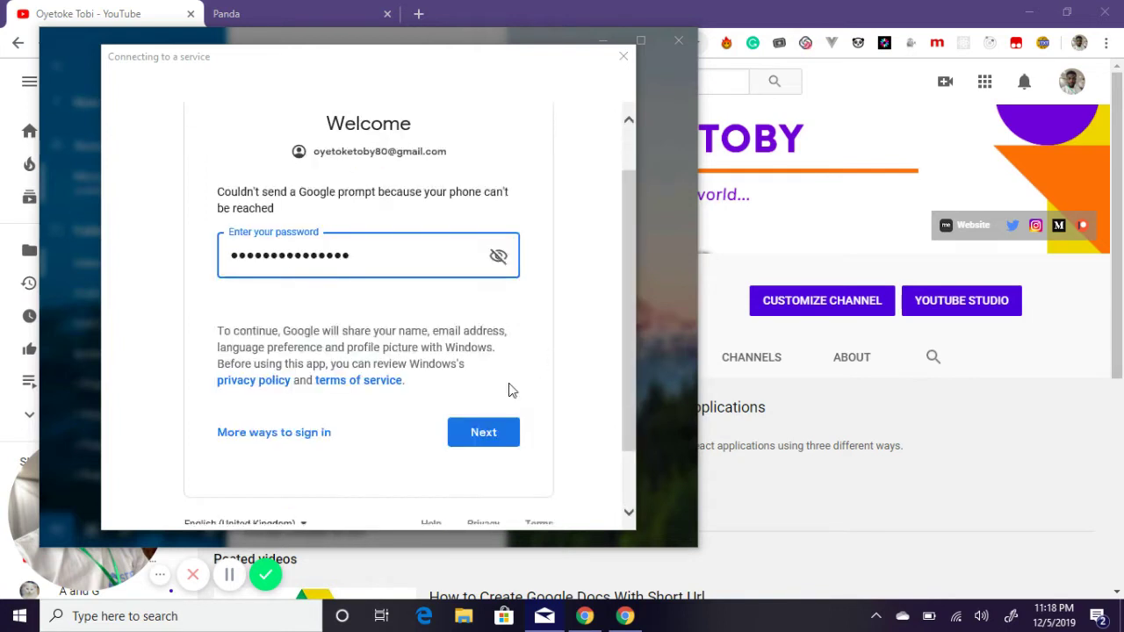
click(484, 413)
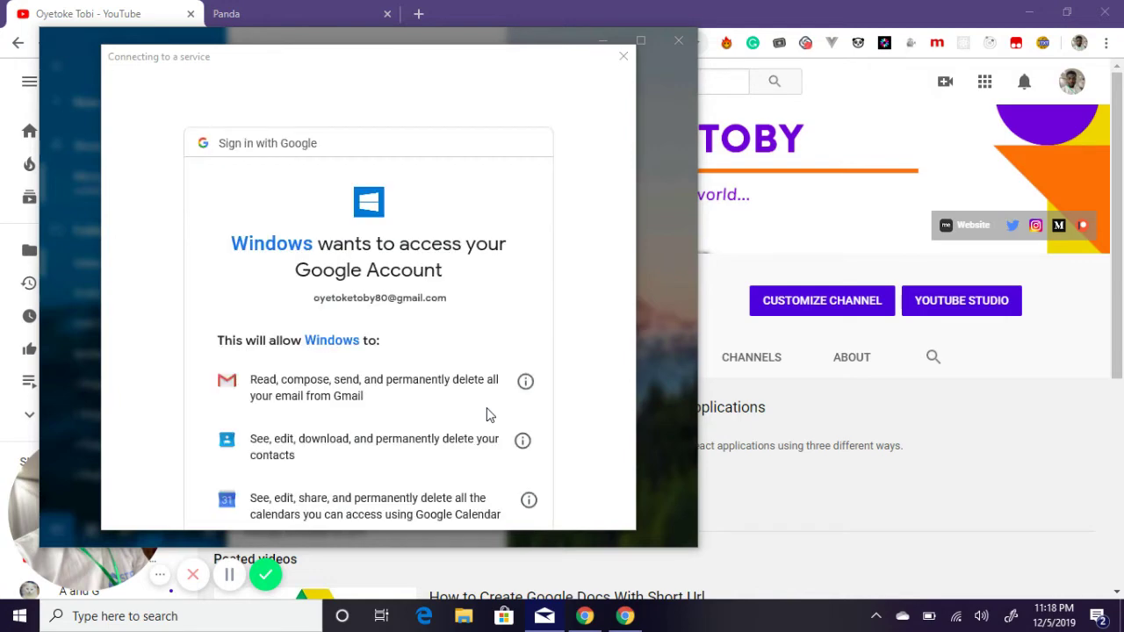
Allow Windows to access the Google account on the consent page
scroll(489, 414, down, 4)
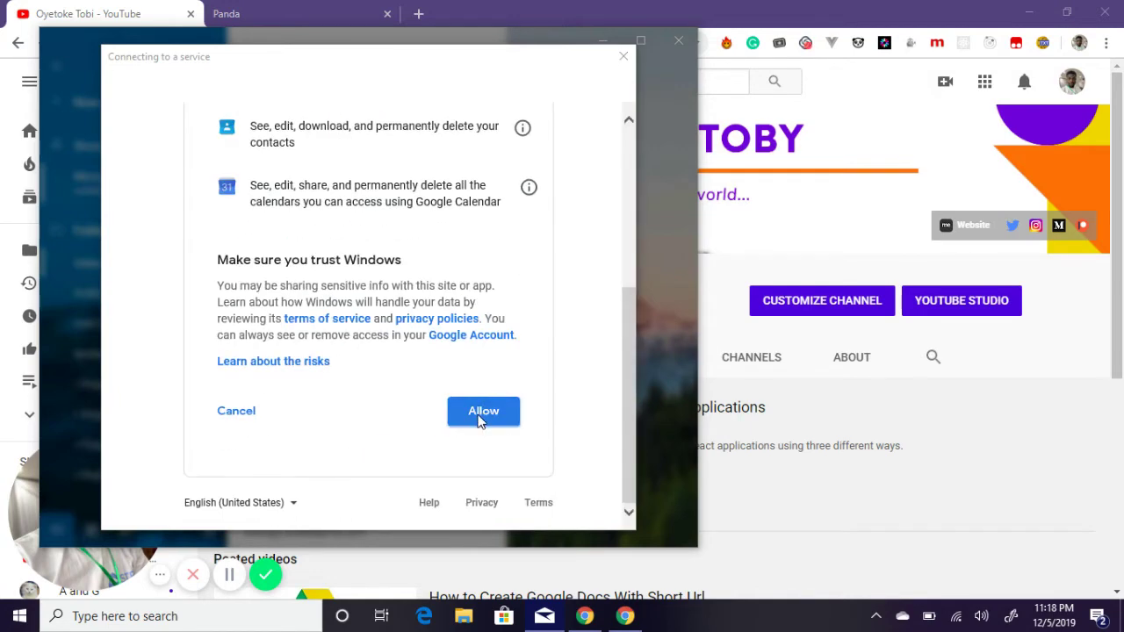
click(482, 413)
scroll(489, 418, down, 5)
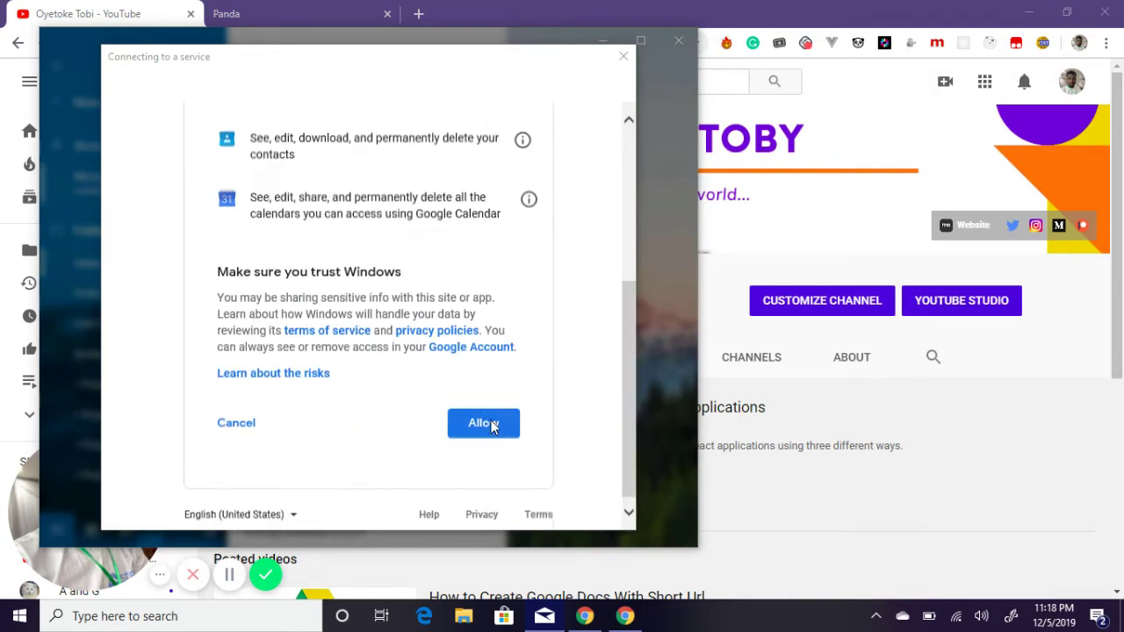
click(491, 420)
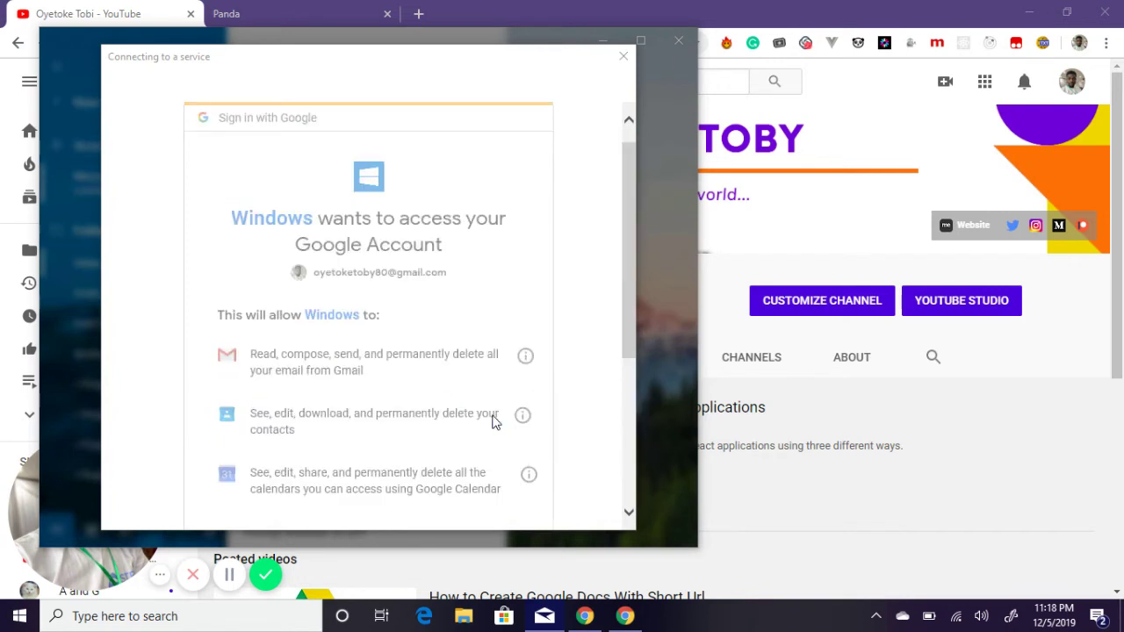
scroll(493, 420, down, 3)
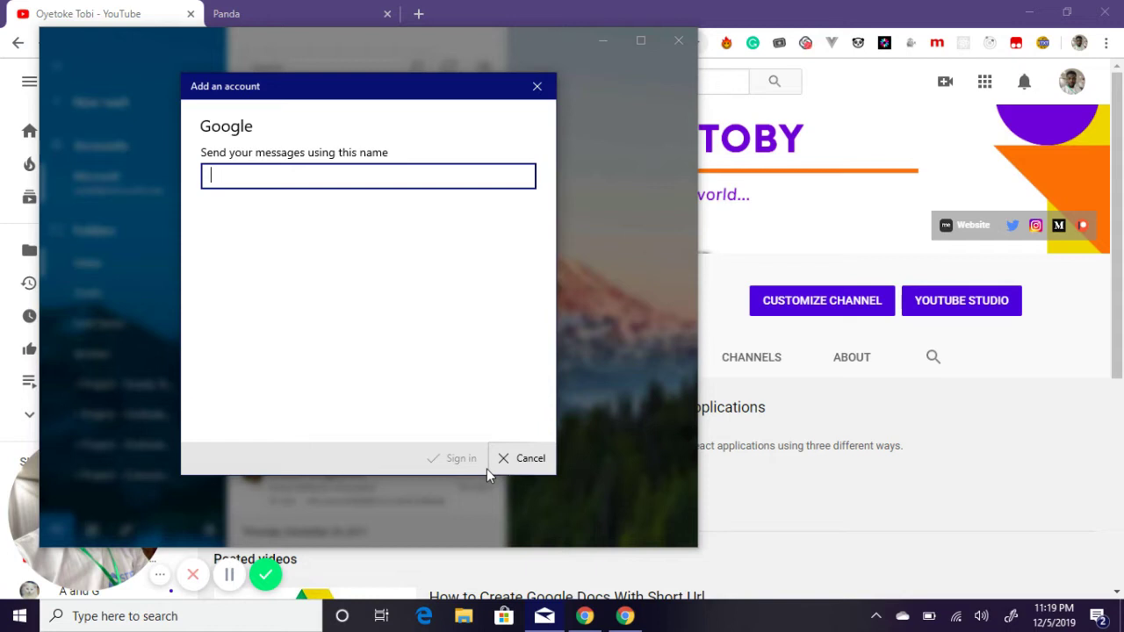
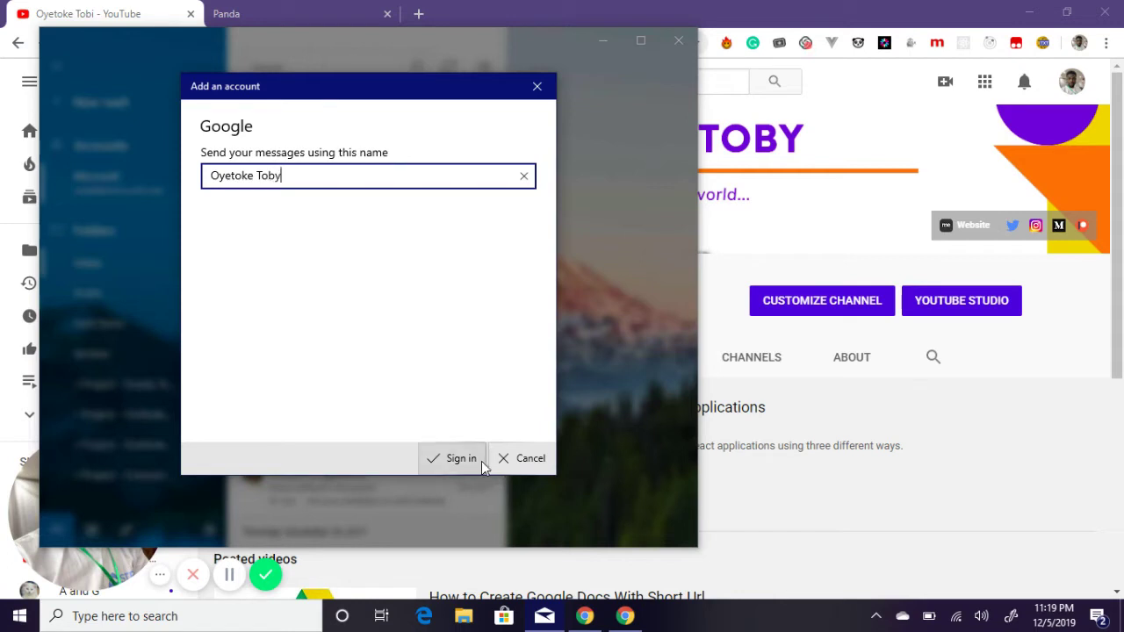
Enter the account holder's full name as the sender name and sign in
click(458, 469)
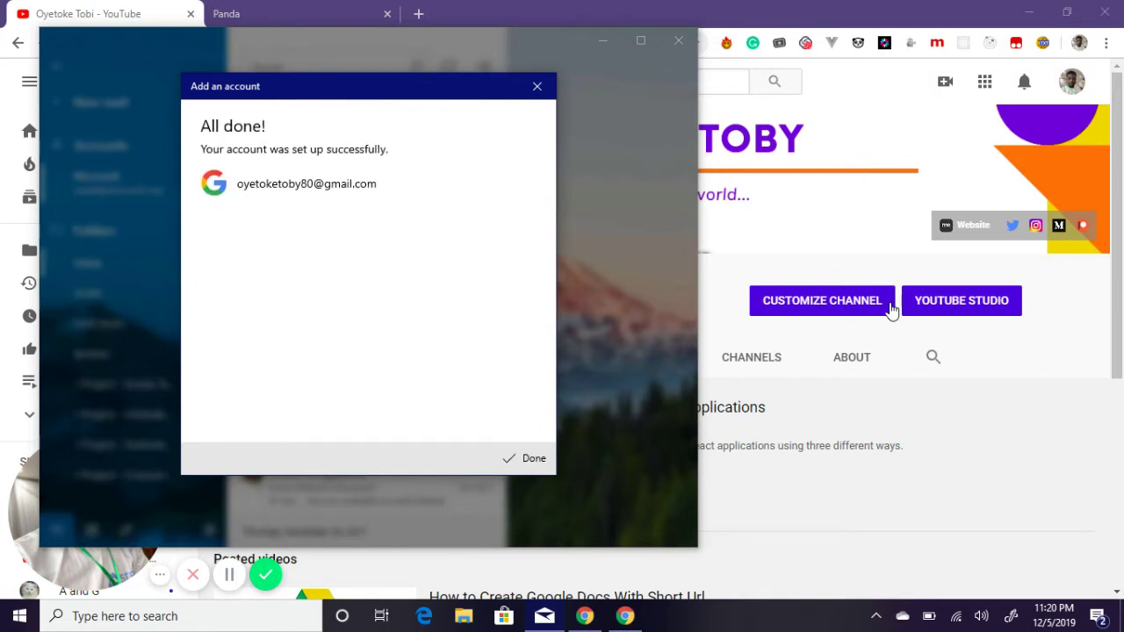
Dismiss the All done confirmation and maximize the Mail window
click(528, 462)
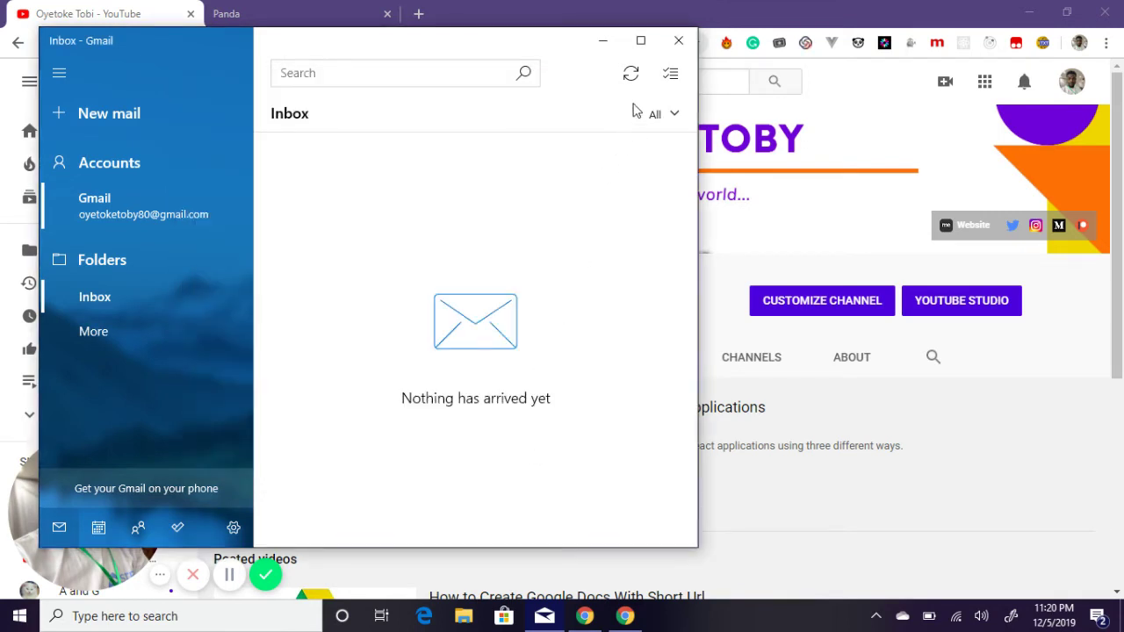
click(641, 41)
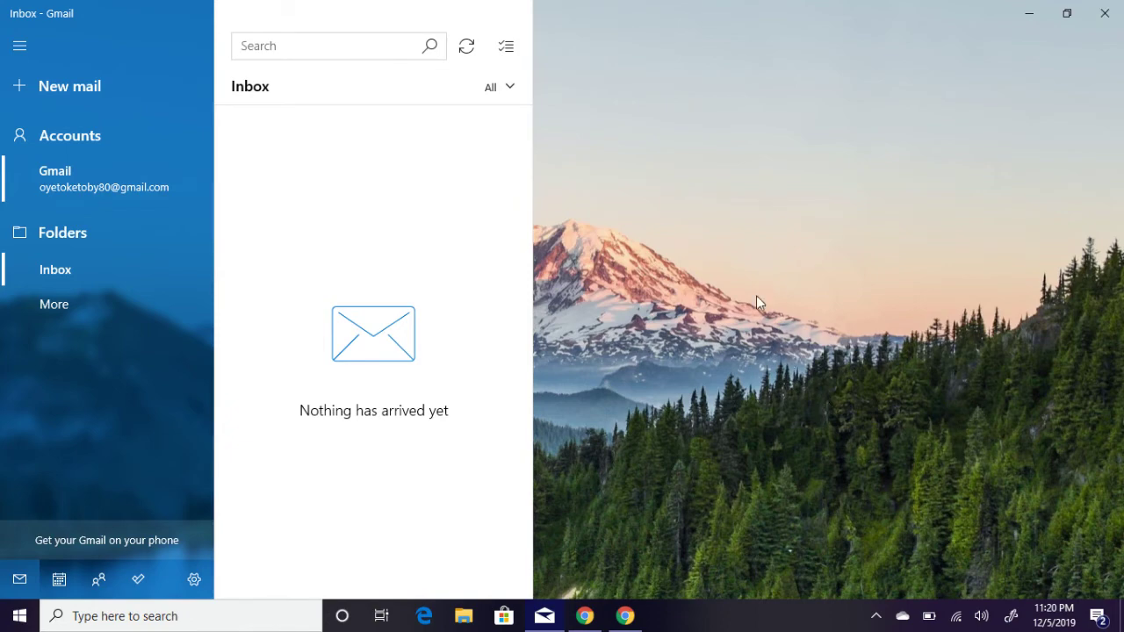
Start a blank new message and bring up the Add account provider list from Manage accounts
click(85, 88)
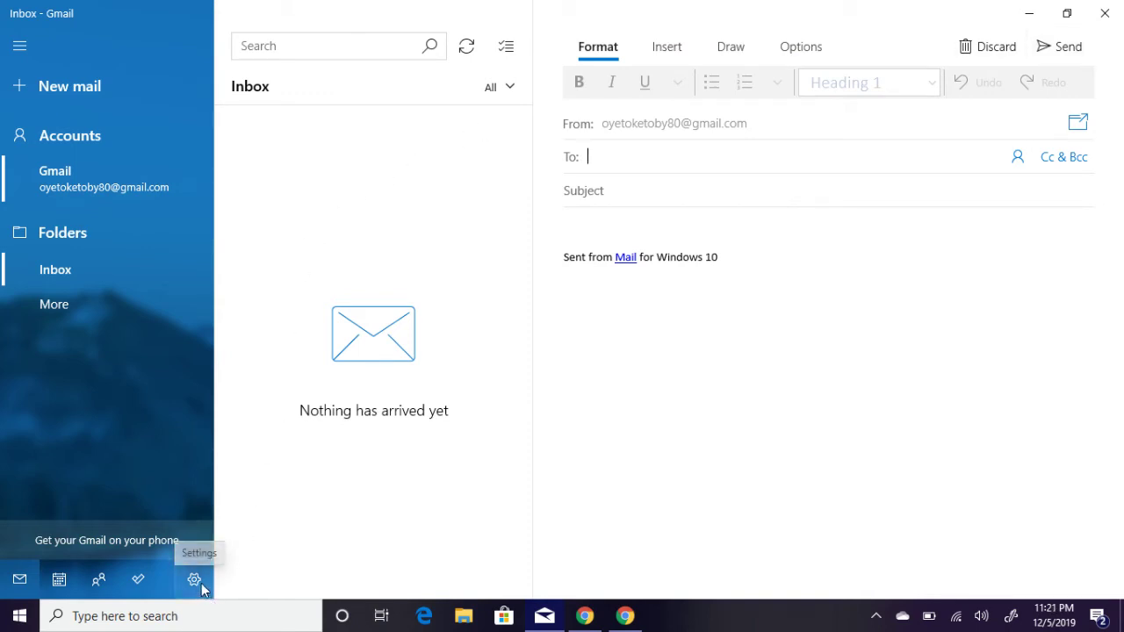
click(194, 580)
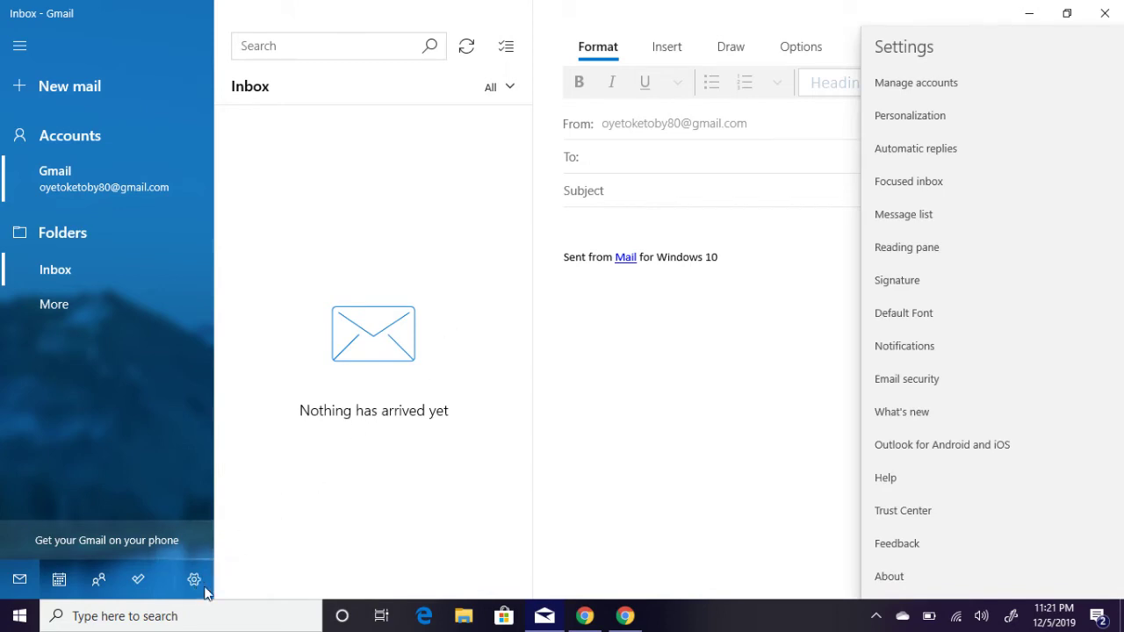
click(205, 592)
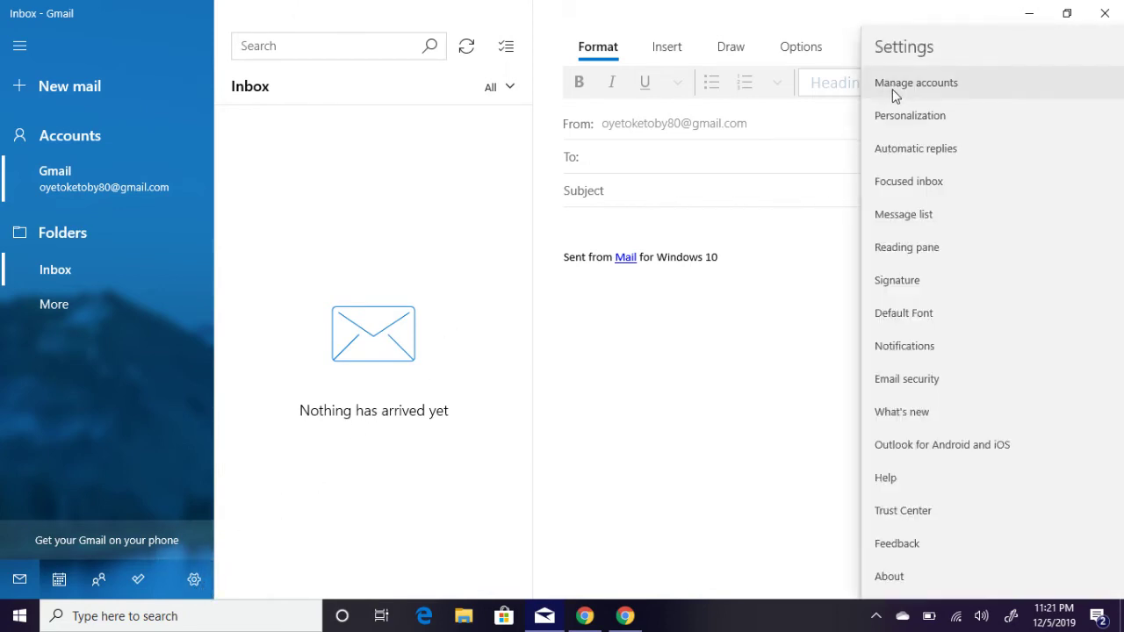
click(951, 87)
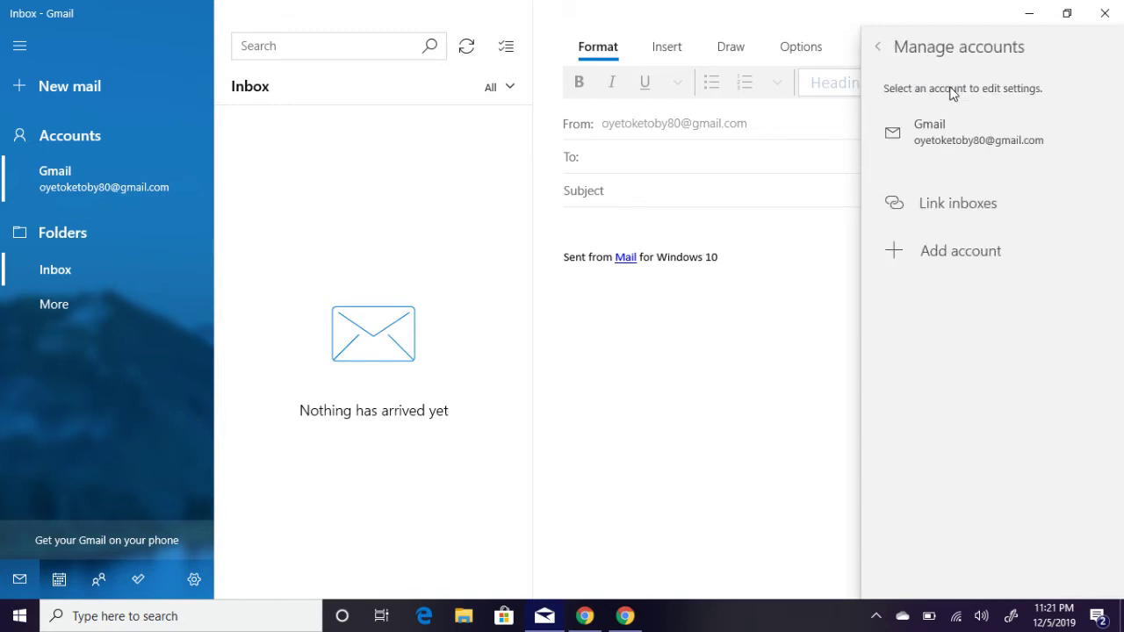
click(996, 255)
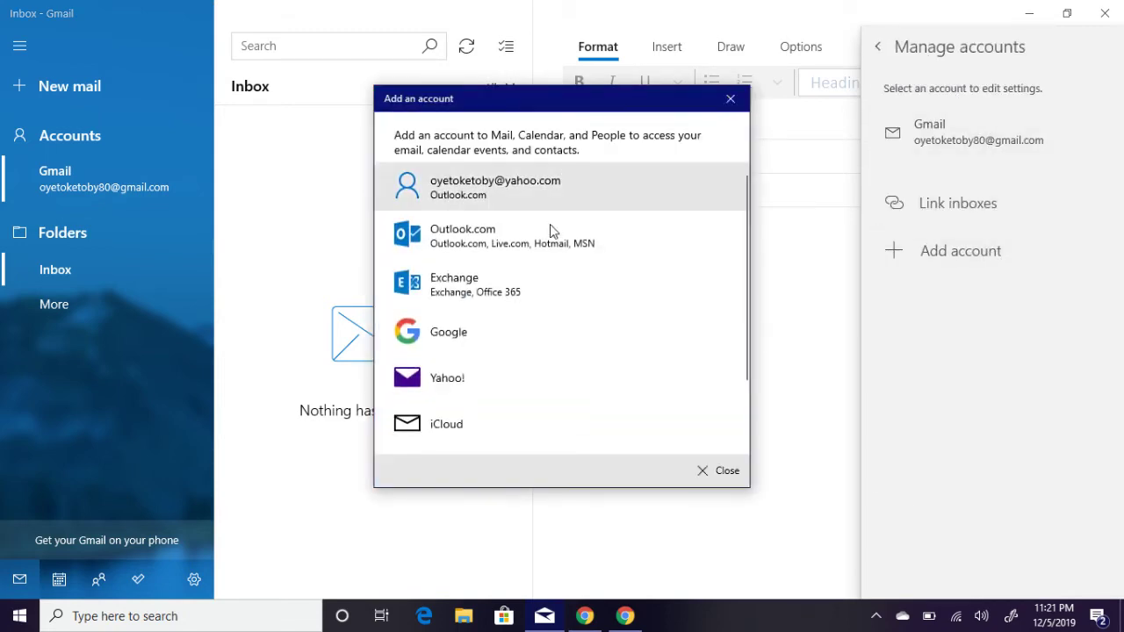
Pick Yahoo! as the second account provider
click(534, 382)
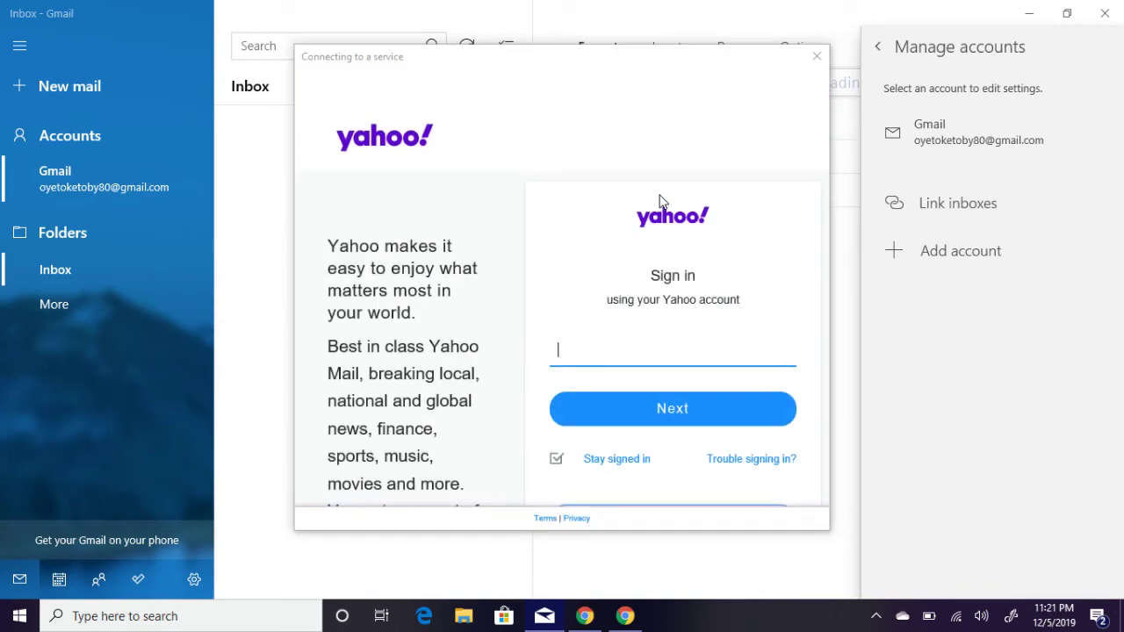
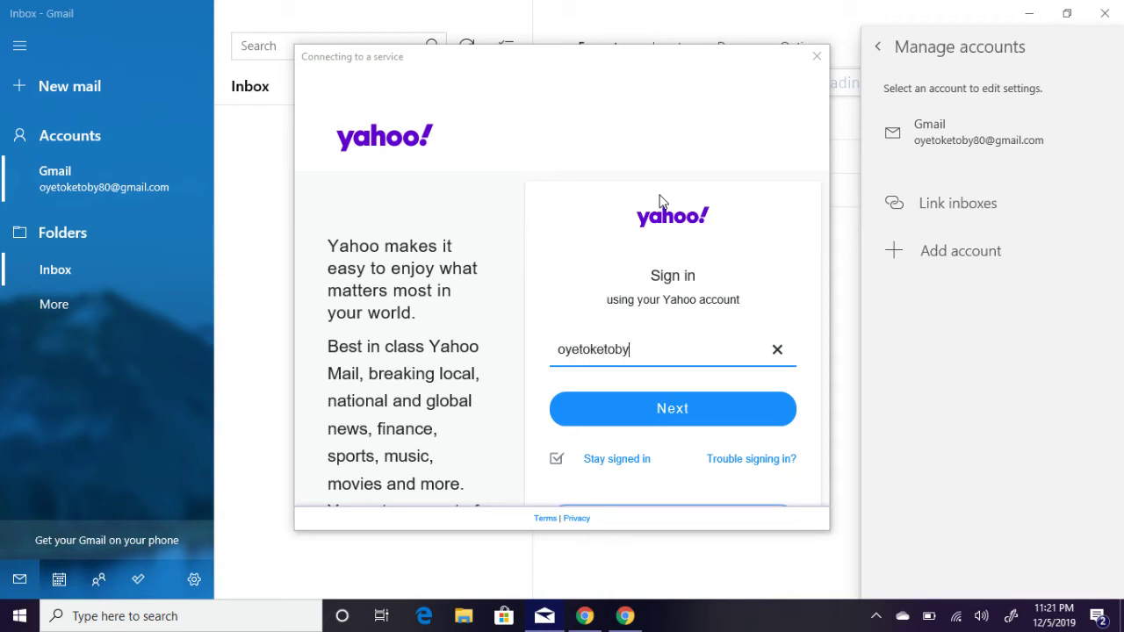
Sign in to Yahoo with the account username and password
key(Return)
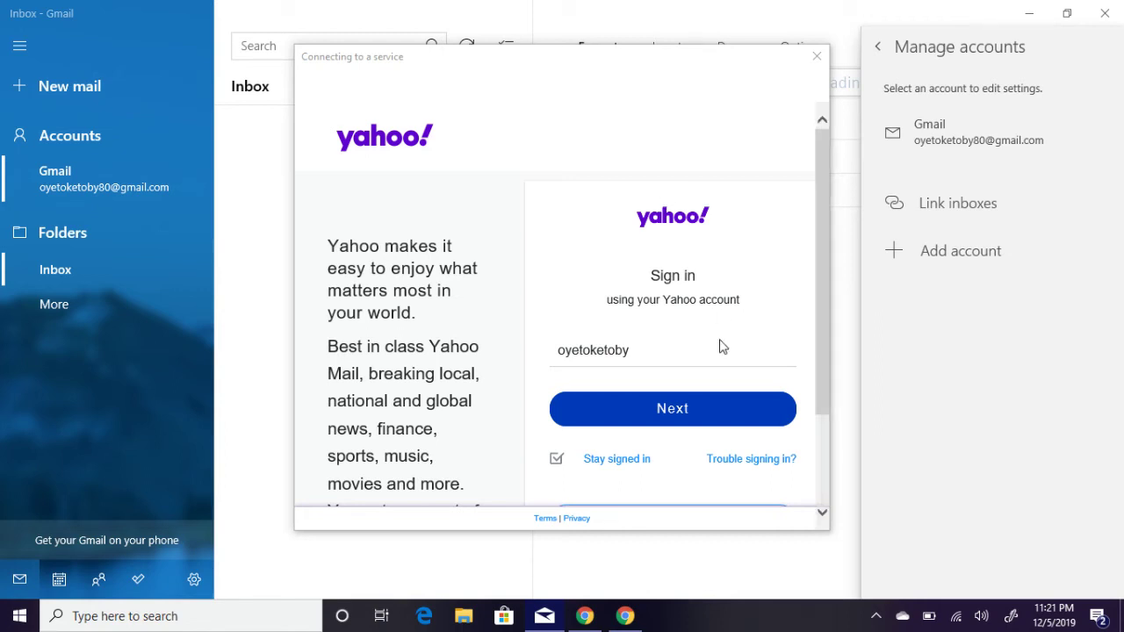
click(715, 393)
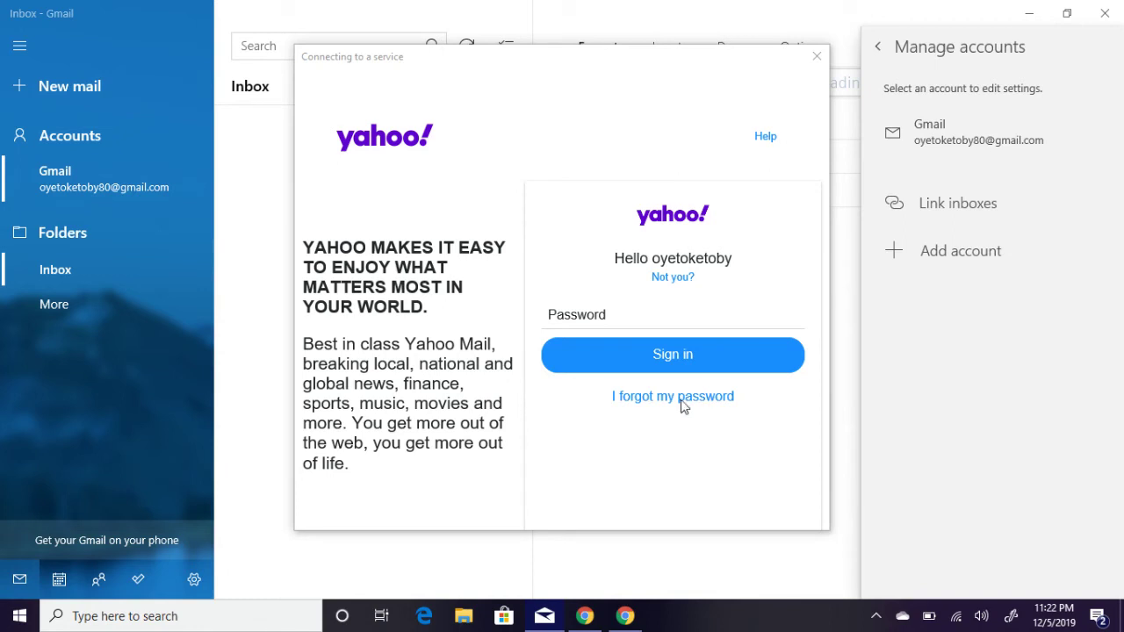
click(695, 328)
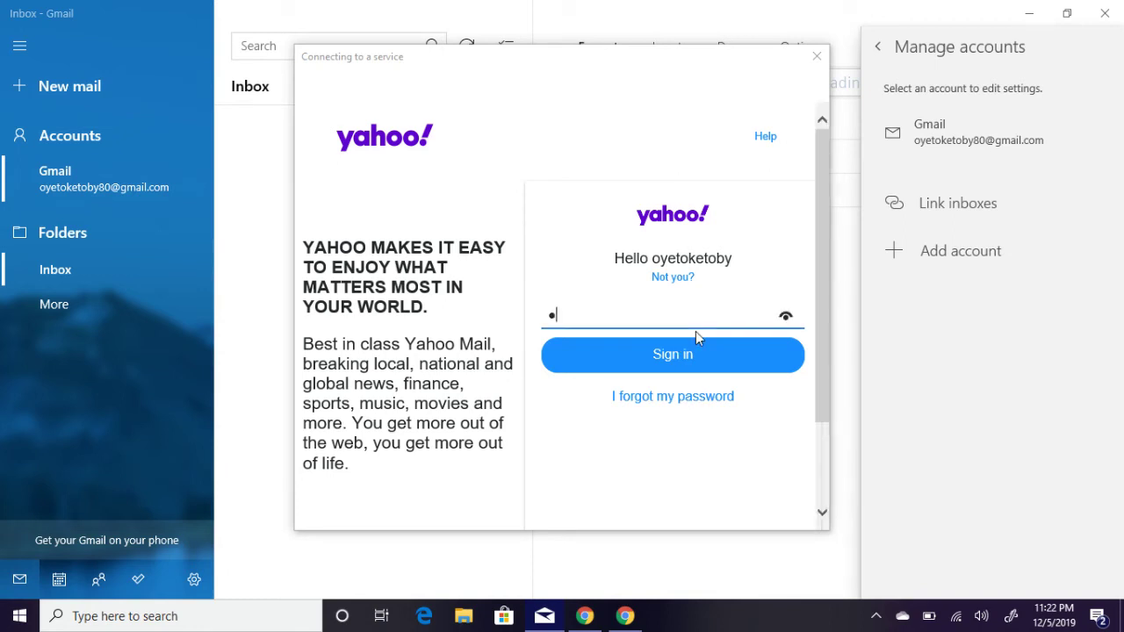
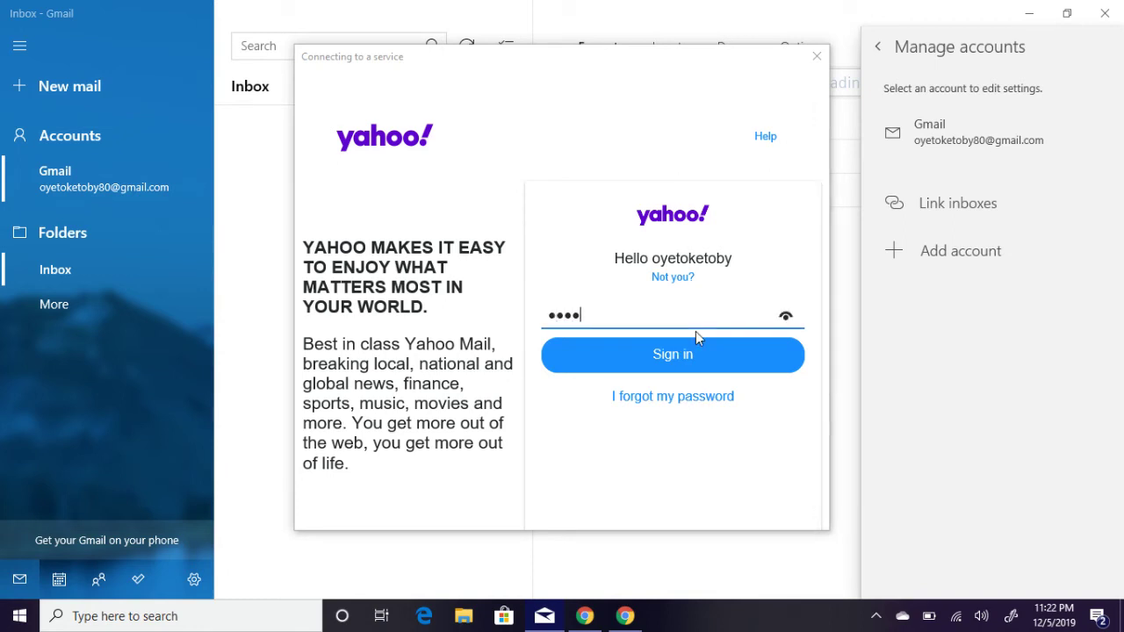
key(Return)
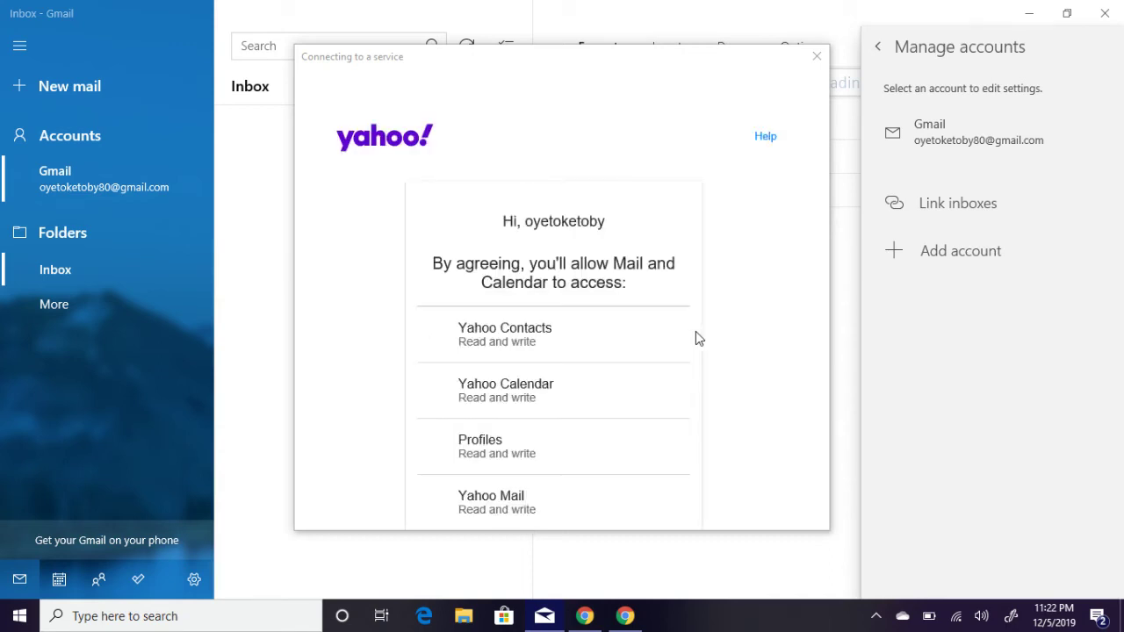
Scroll through the Yahoo consent page and agree to let Mail access the account
scroll(700, 334, down, 1)
scroll(701, 329, down, 1)
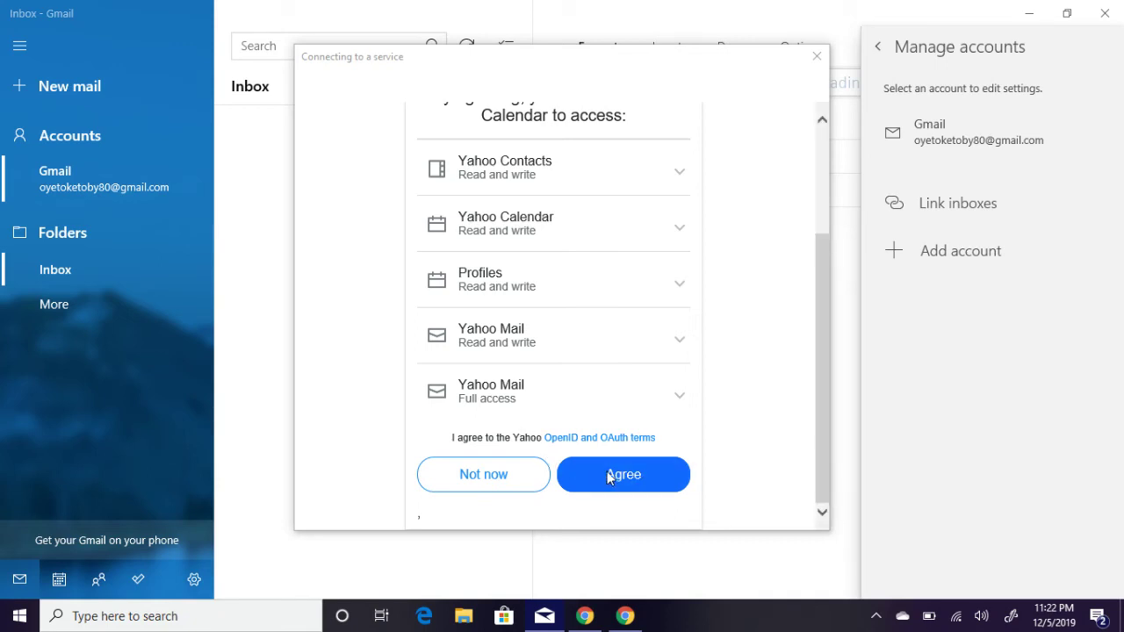
click(607, 474)
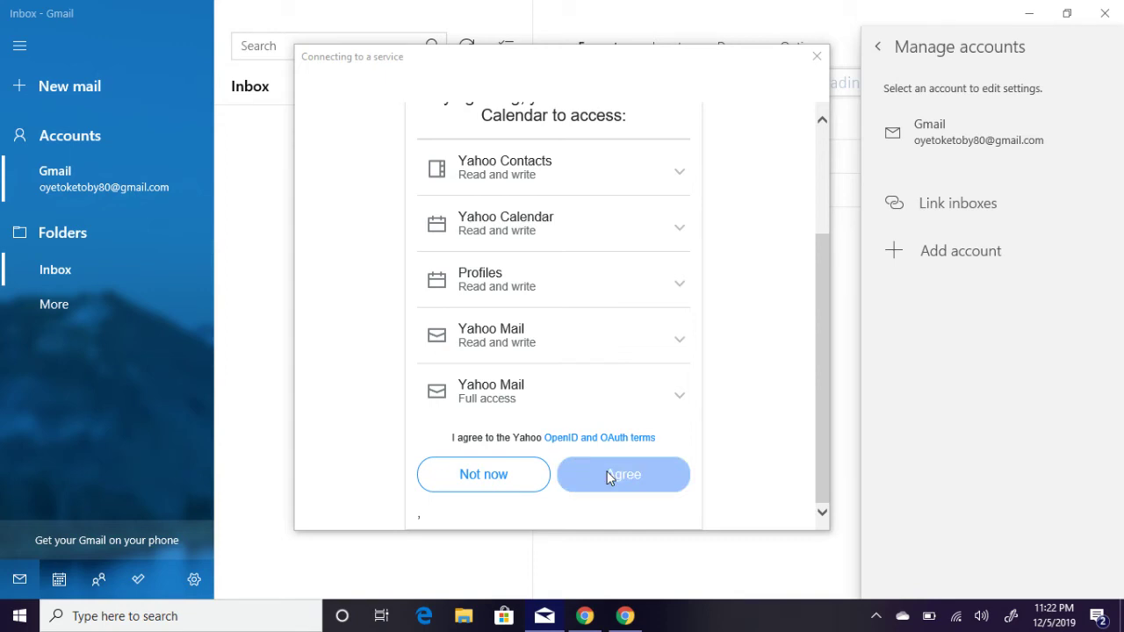
scroll(610, 478, down, 3)
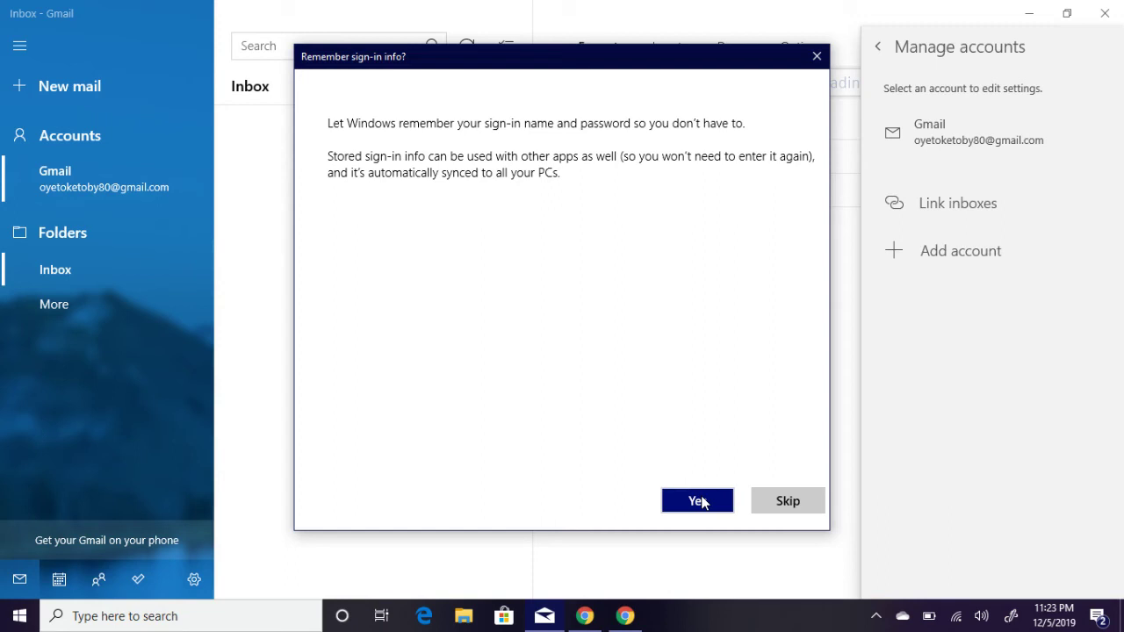
Answer Yes so Windows remembers the Yahoo sign-in info and finishes adding the account
click(699, 500)
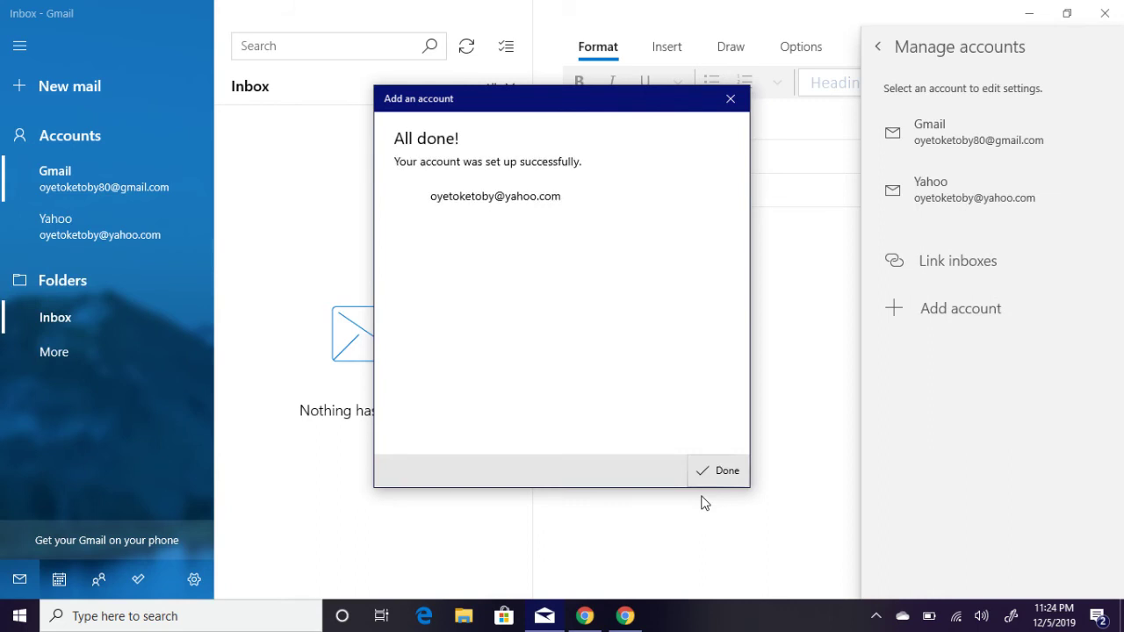
Dismiss the Yahoo confirmation and Manage accounts pane, then switch between Yahoo and Gmail inboxes, ending on Gmail
click(718, 470)
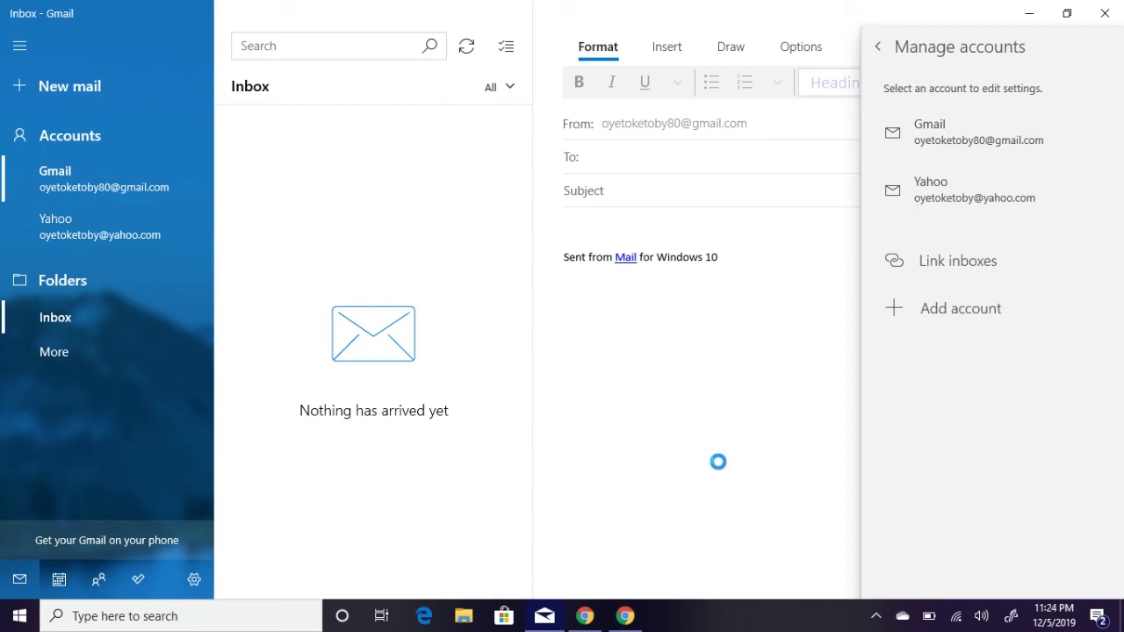
click(472, 346)
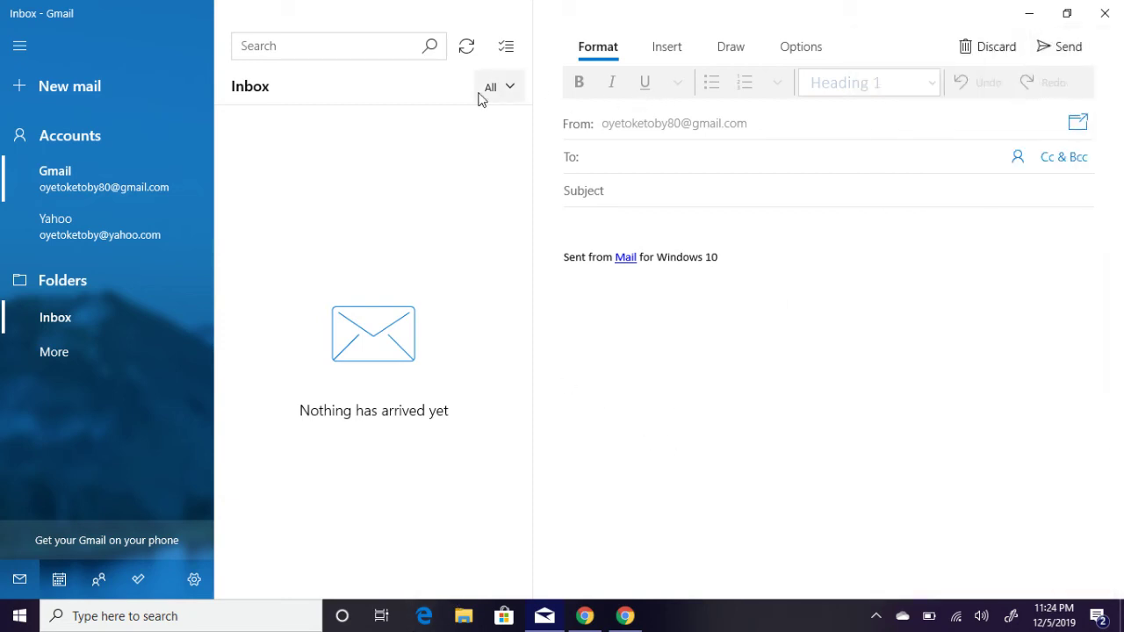
click(121, 228)
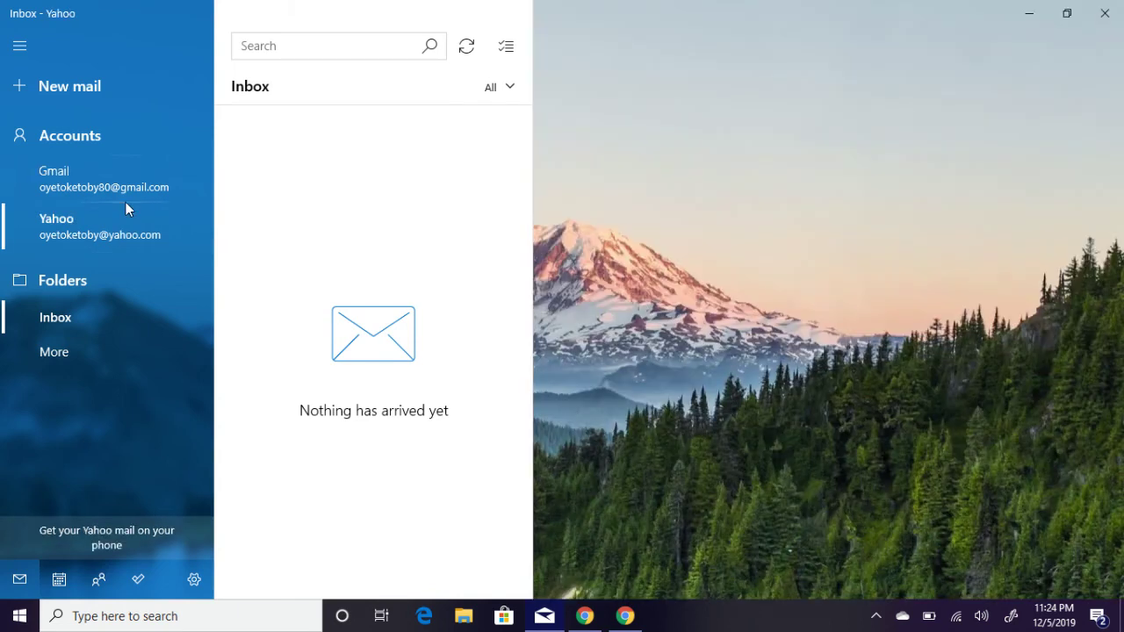
click(129, 190)
click(127, 219)
click(130, 183)
click(125, 231)
click(127, 180)
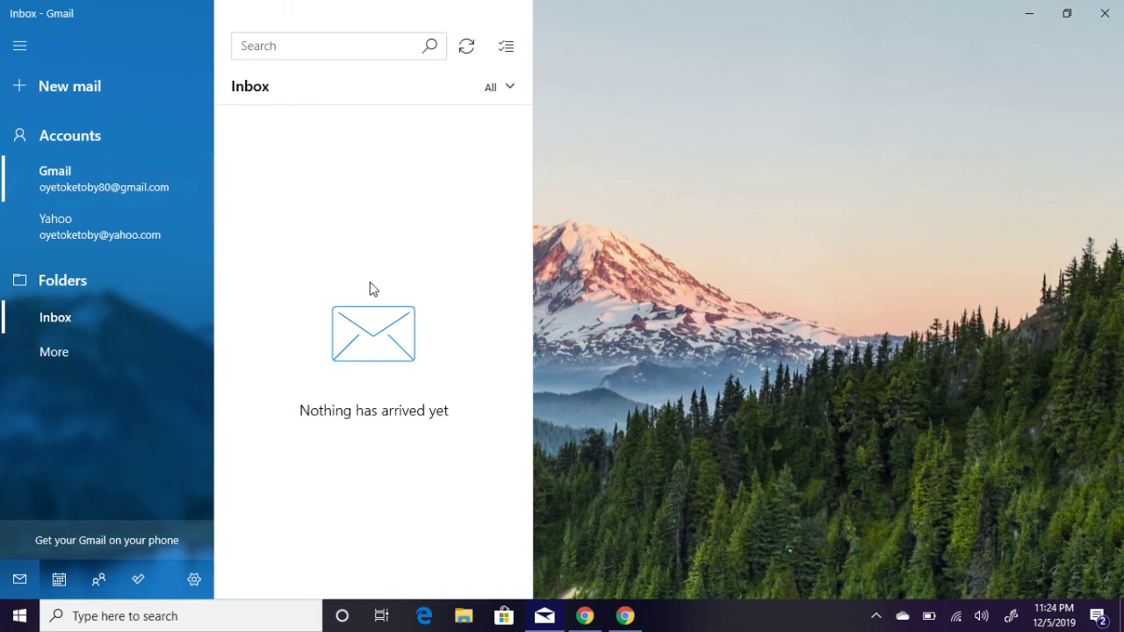
In Personalization, try green and purple accents, then set the accent colour to pink
click(194, 581)
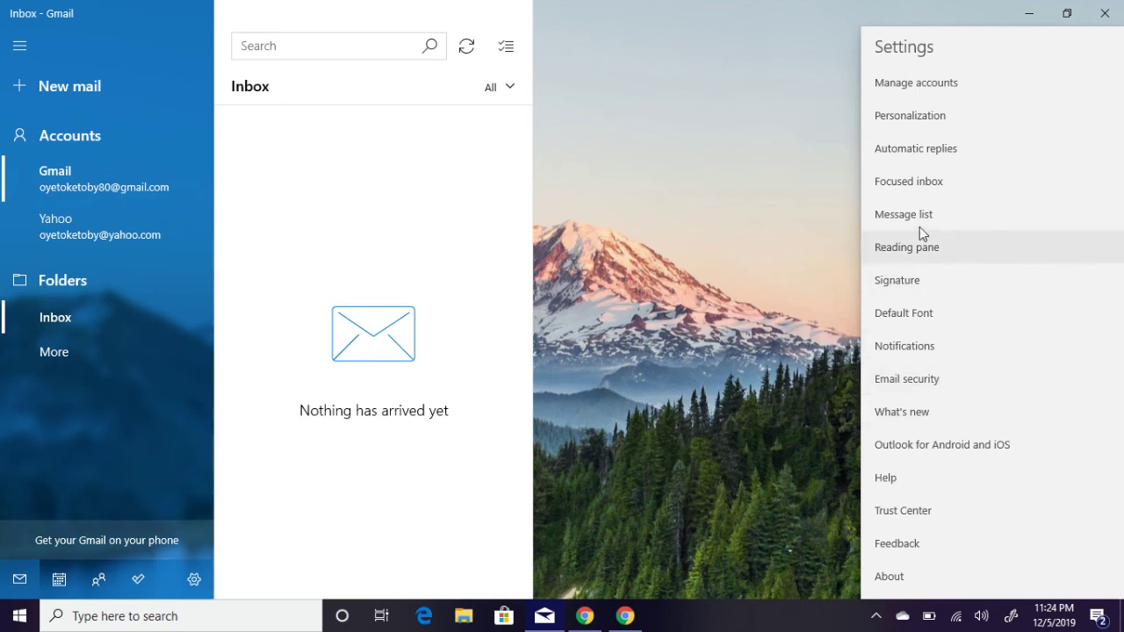
click(956, 122)
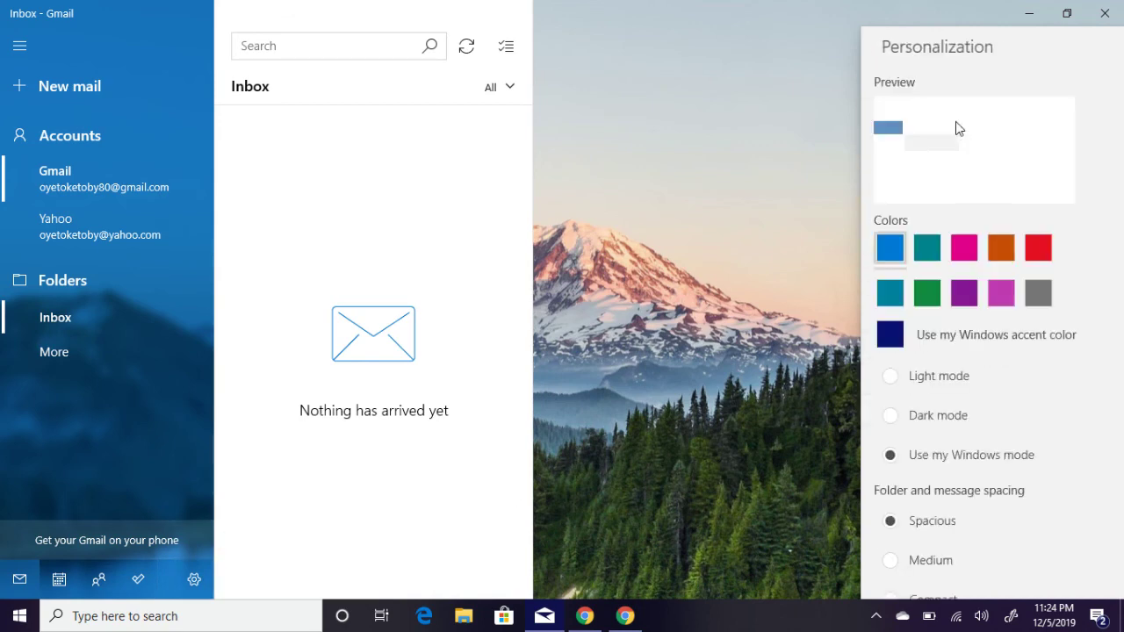
click(926, 296)
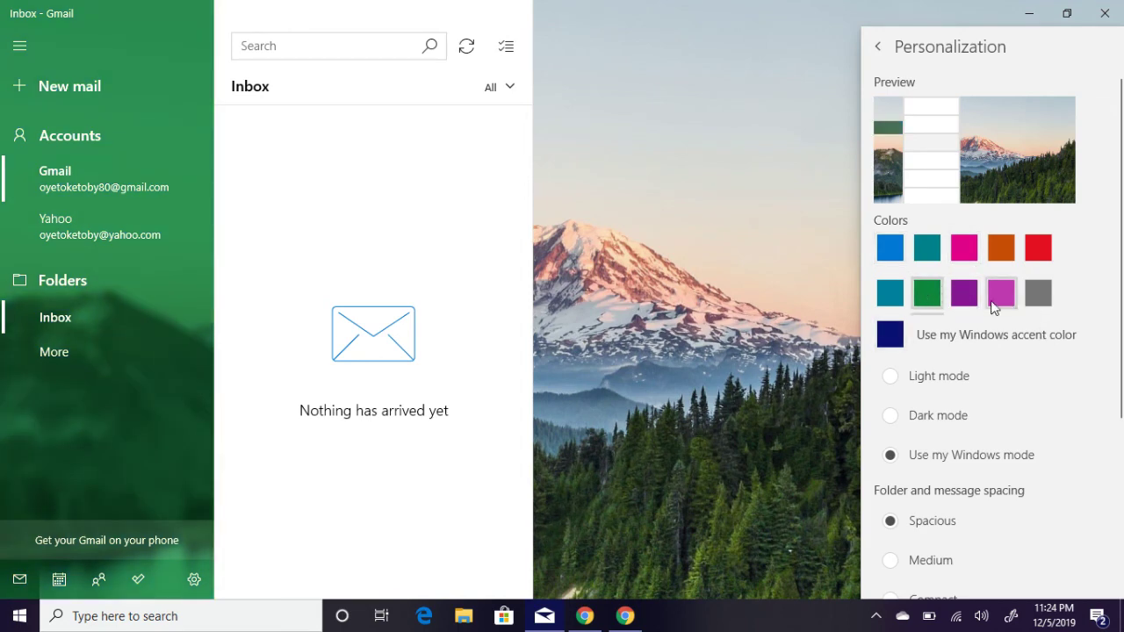
click(965, 293)
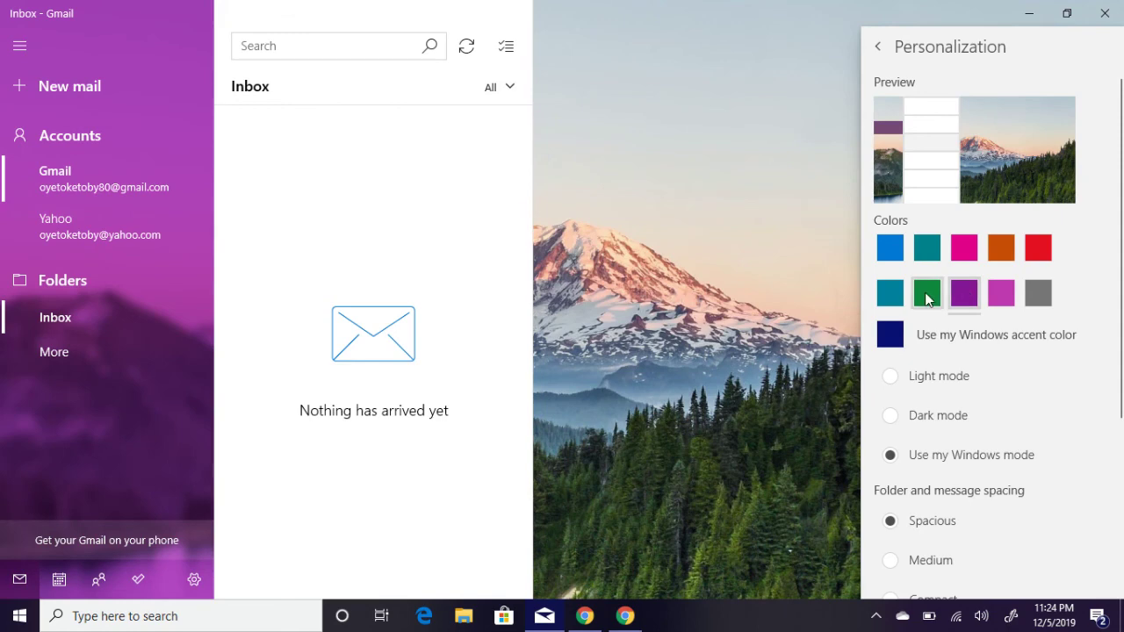
click(956, 266)
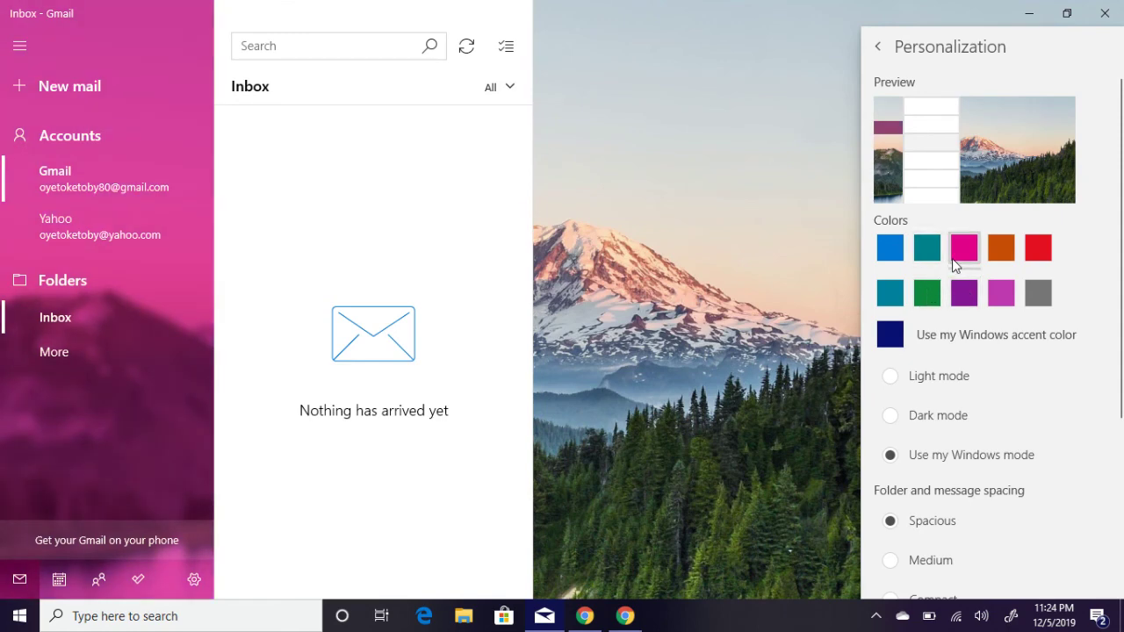
Try Dark and Light mode, then set the theme to Use my Windows mode
click(972, 418)
click(962, 384)
scroll(962, 391, down, 3)
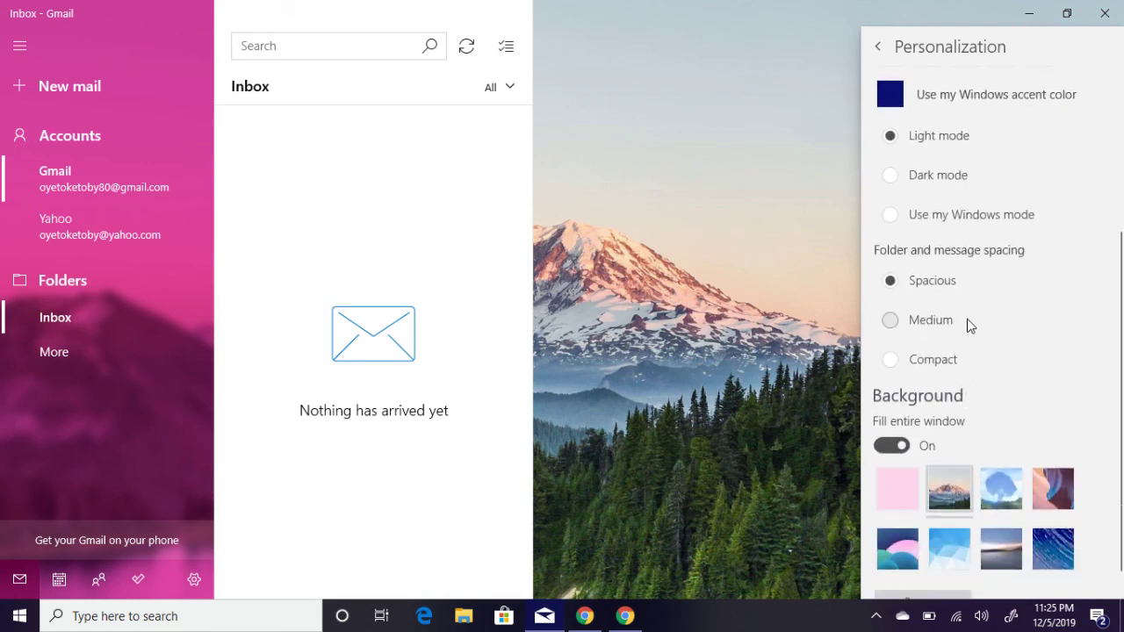
scroll(968, 352, up, 2)
click(957, 374)
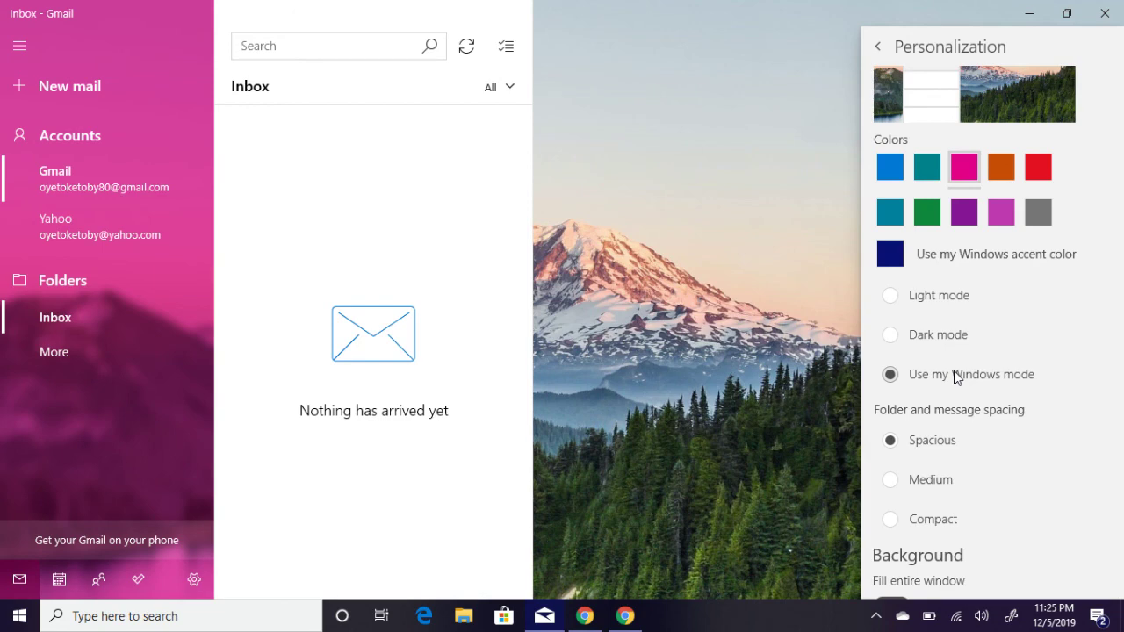
Try the canyon and pink-blue hills backgrounds, then restore the mountain background
scroll(957, 376, down, 3)
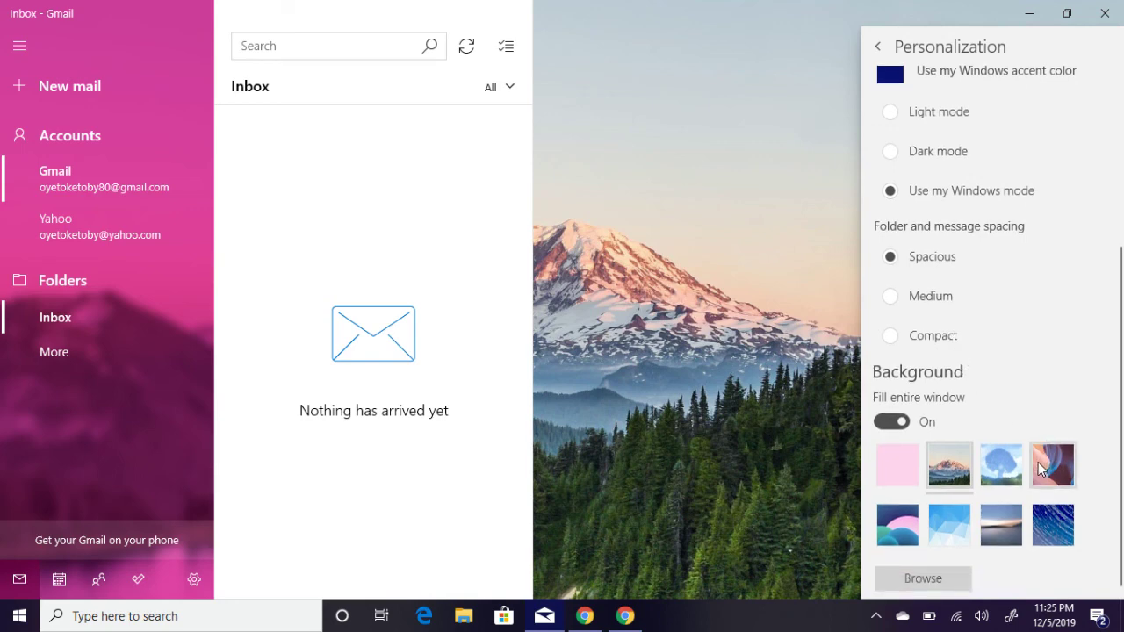
scroll(1086, 500, up, 1)
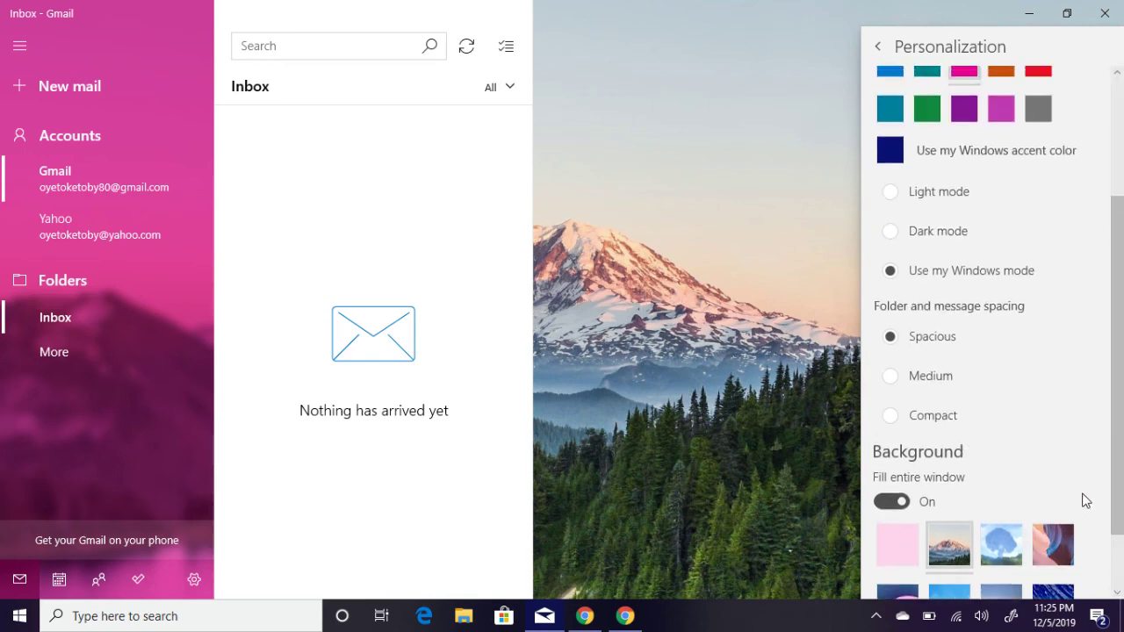
scroll(1086, 500, down, 1)
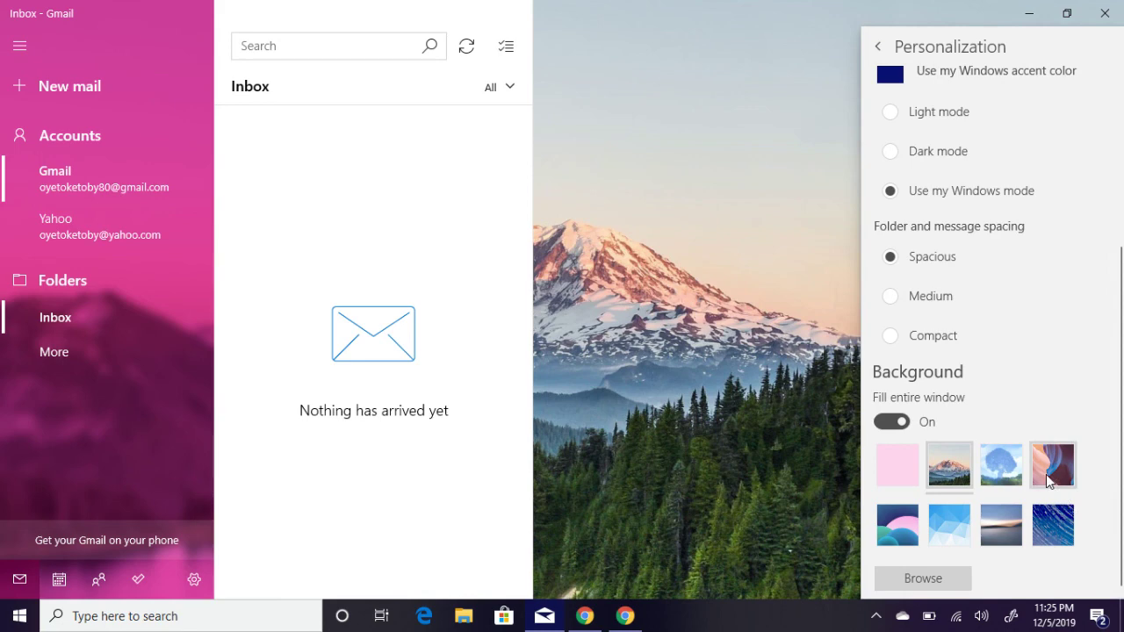
click(1046, 474)
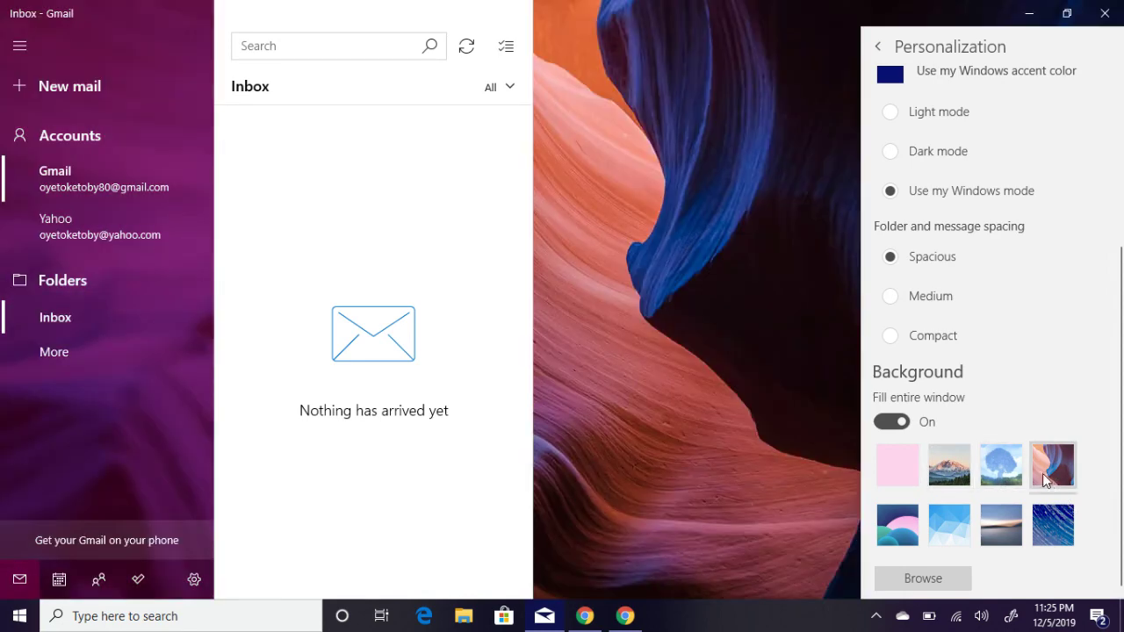
click(915, 534)
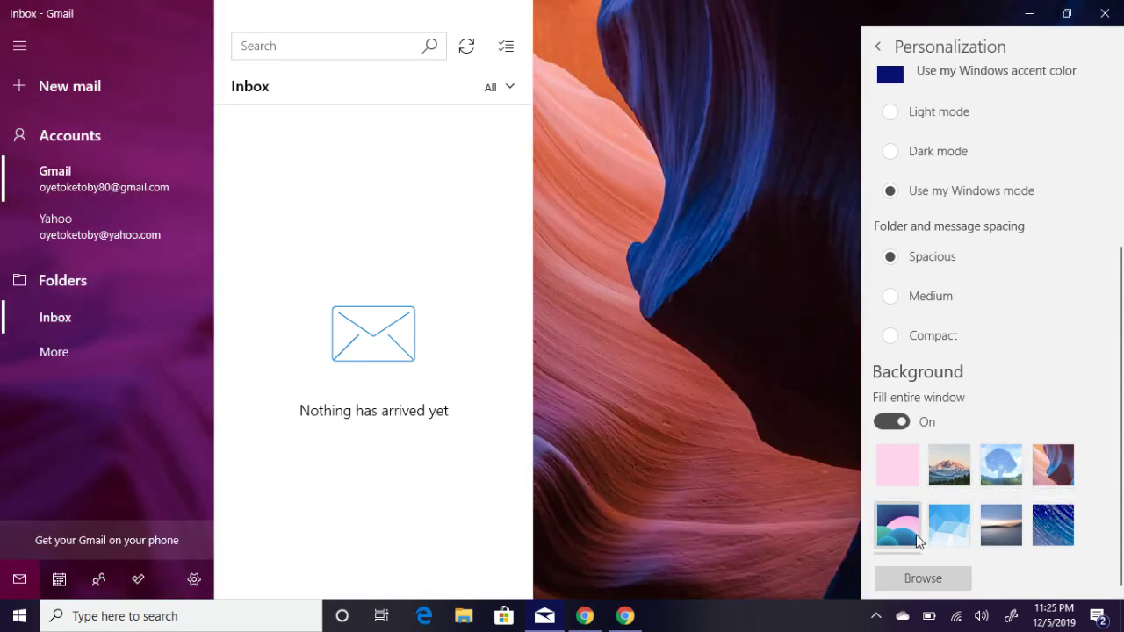
click(953, 474)
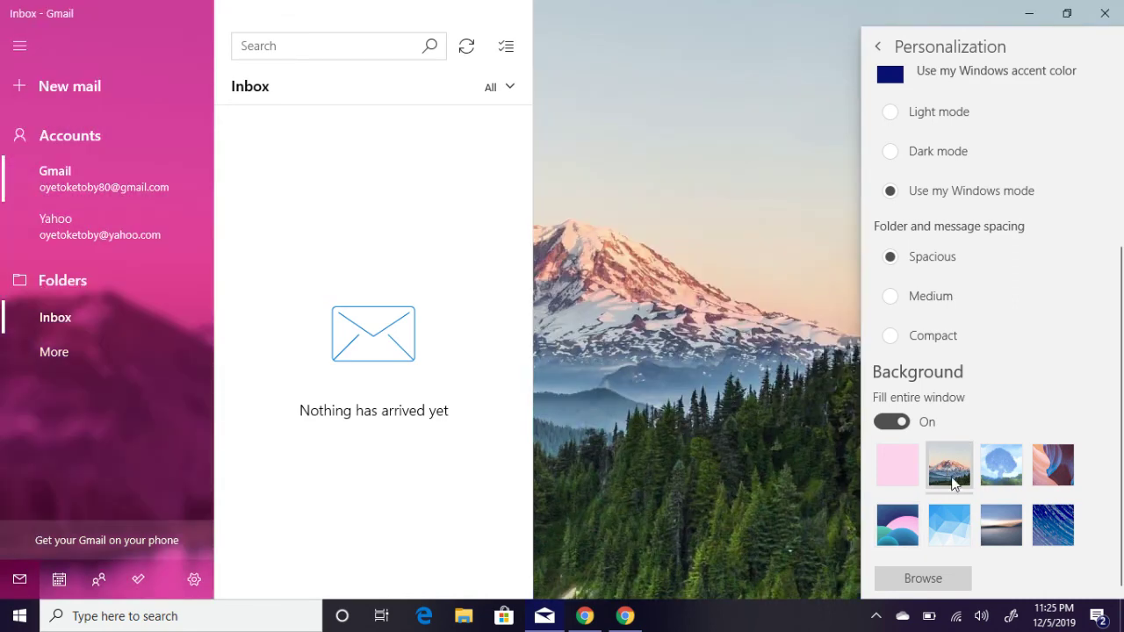
Try red and blue accents, then set Mail to use the Windows accent colour
scroll(961, 413, up, 5)
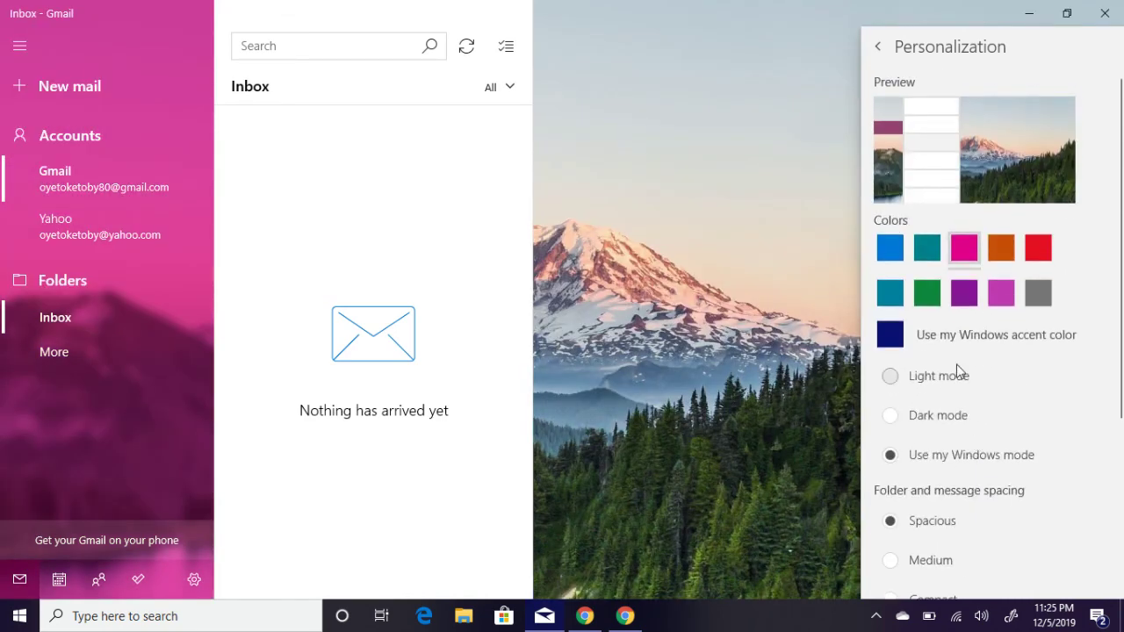
click(1035, 251)
click(891, 254)
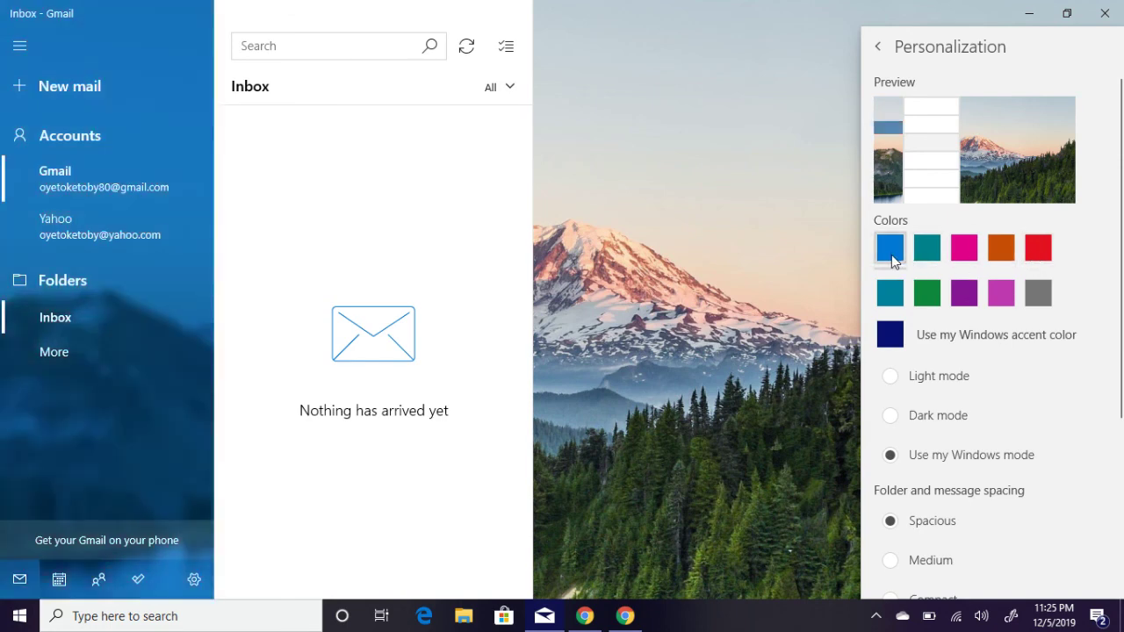
click(889, 333)
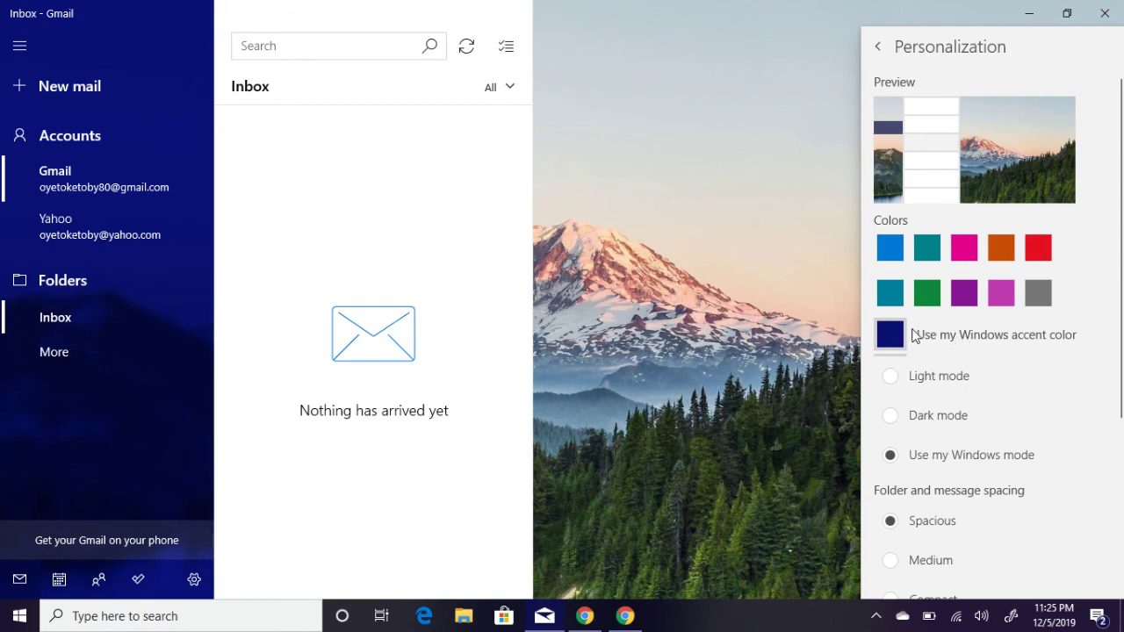
scroll(984, 333, down, 3)
scroll(984, 332, up, 3)
Dismiss the Personalization flyout to return to the navy-themed Gmail inbox
click(839, 281)
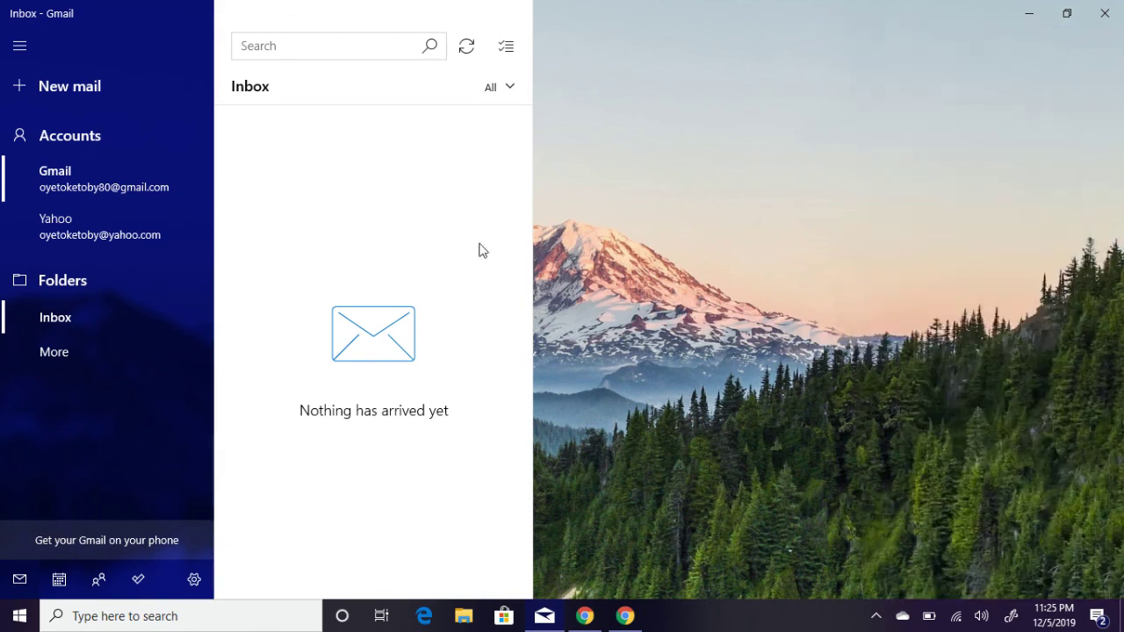